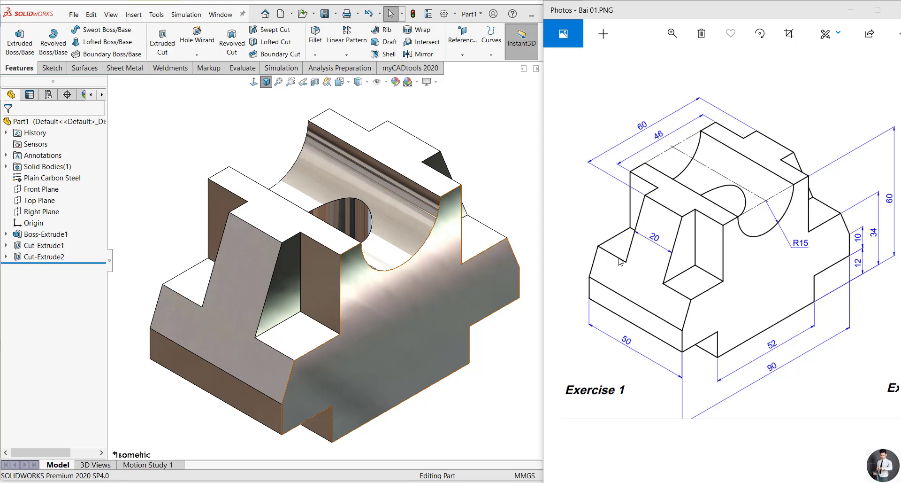
- Bring SOLIDWORKS forward, resize it beside the reference drawing, and start a new document with Ctrl+N
left_click(494, 150)
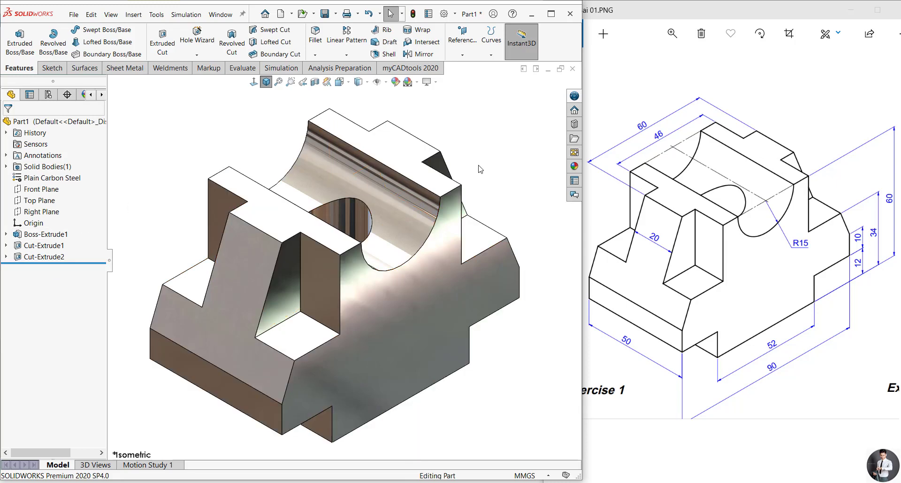
left_click_drag(586, 177, 548, 188)
key("ctrl+n")
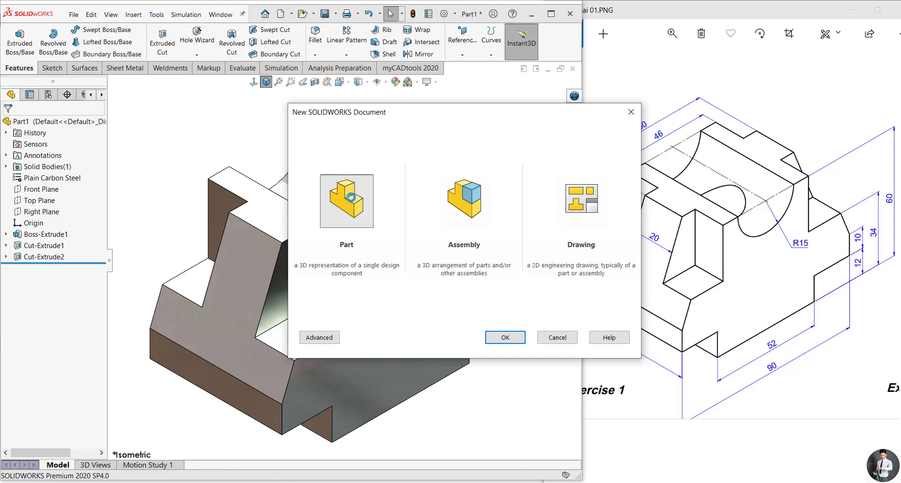
- Create new part Part2 and show its Front, Top and Right planes in isometric view
double_click(352, 202)
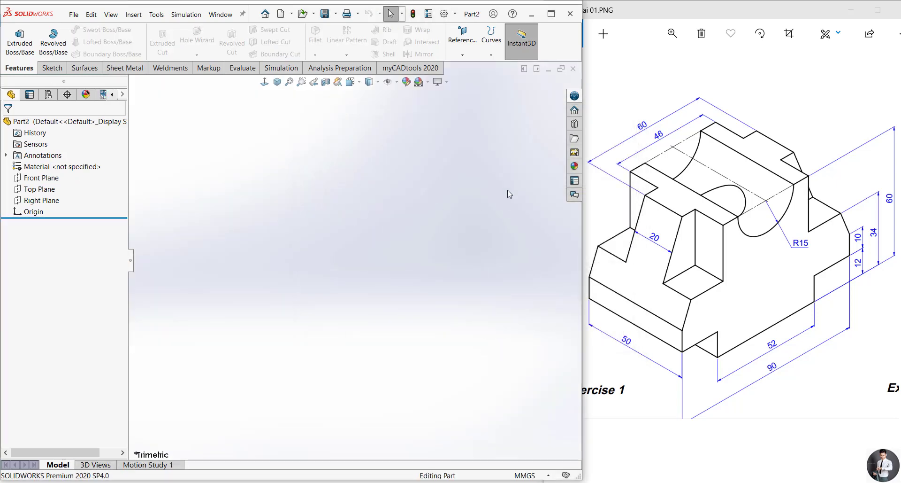
left_click(782, 287)
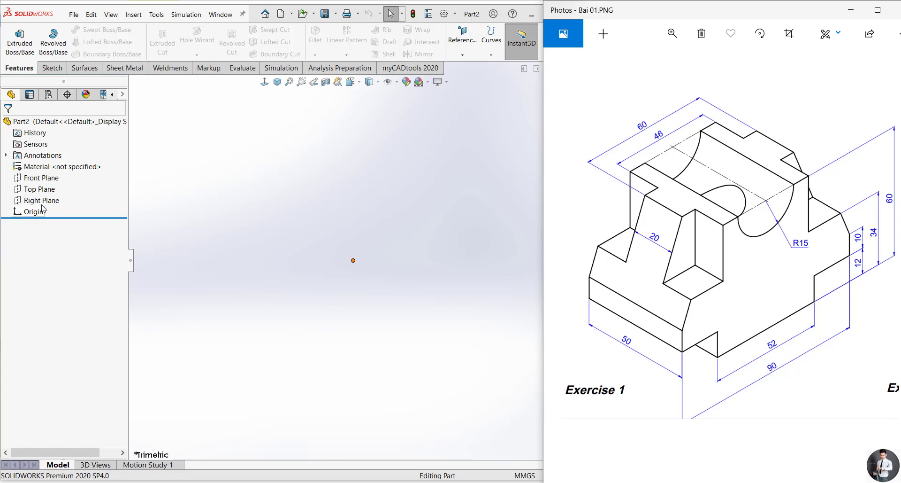
left_click(42, 179)
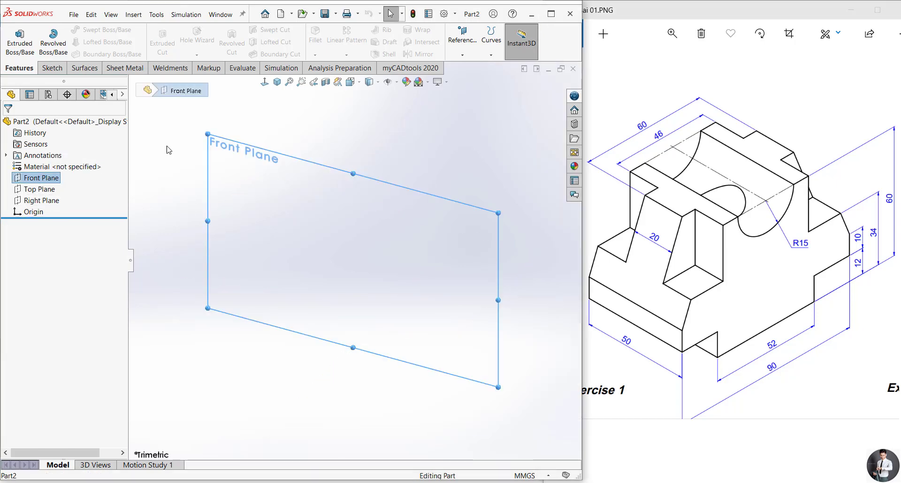
left_click(425, 168)
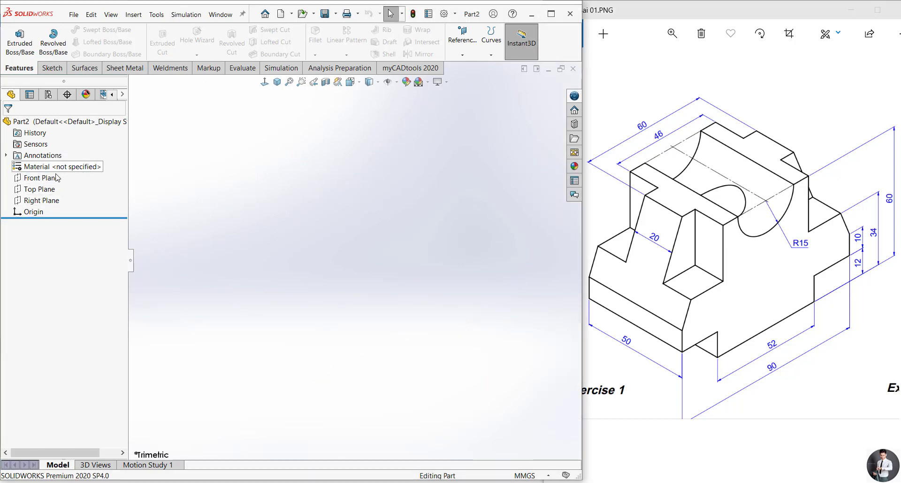
left_click(41, 177)
left_click(41, 200, "shift")
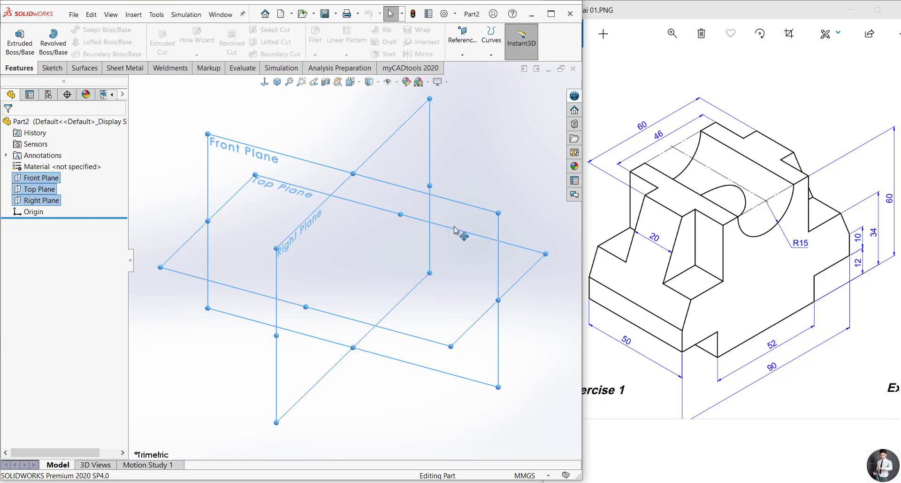
mouse_move(455, 235)
middle_mouse_down()
mouse_move(413, 233)
mouse_move(461, 195)
mouse_move(437, 203)
mouse_move(413, 246)
middle_mouse_up()
left_click(277, 83)
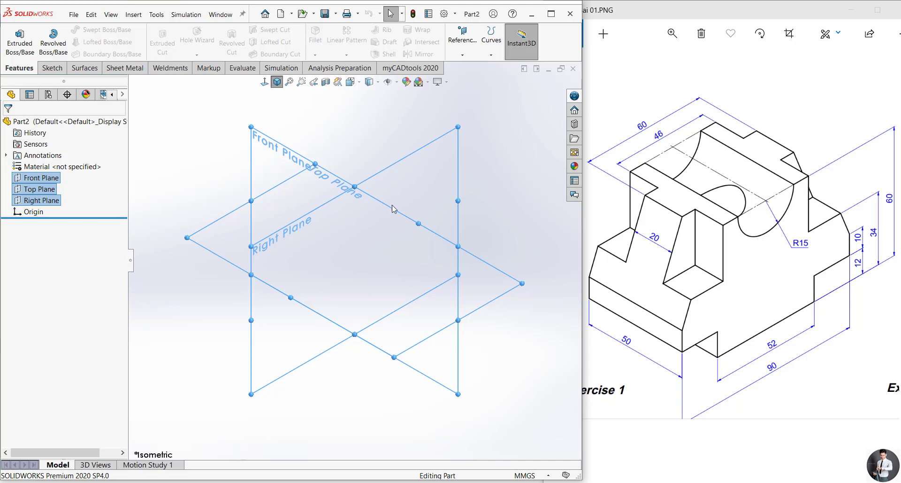
- Start an empty Sketch1 on Part2's Right Plane
right_click(421, 163)
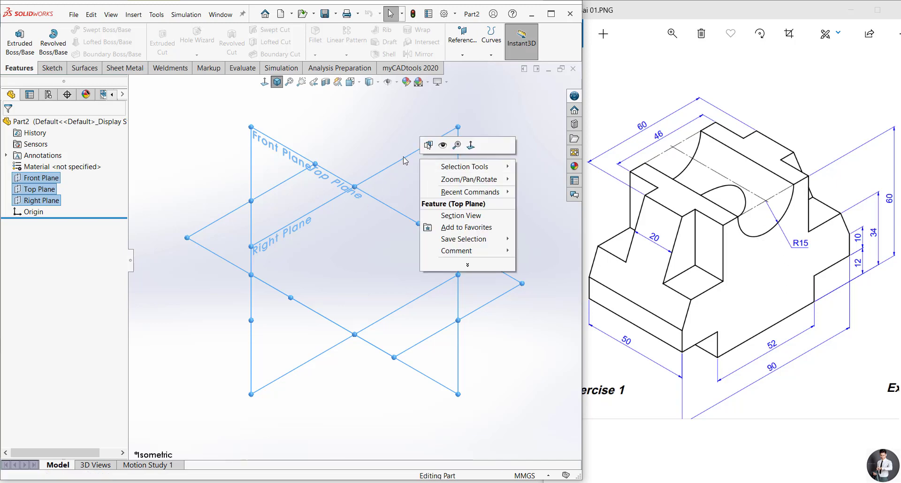
left_click(407, 162)
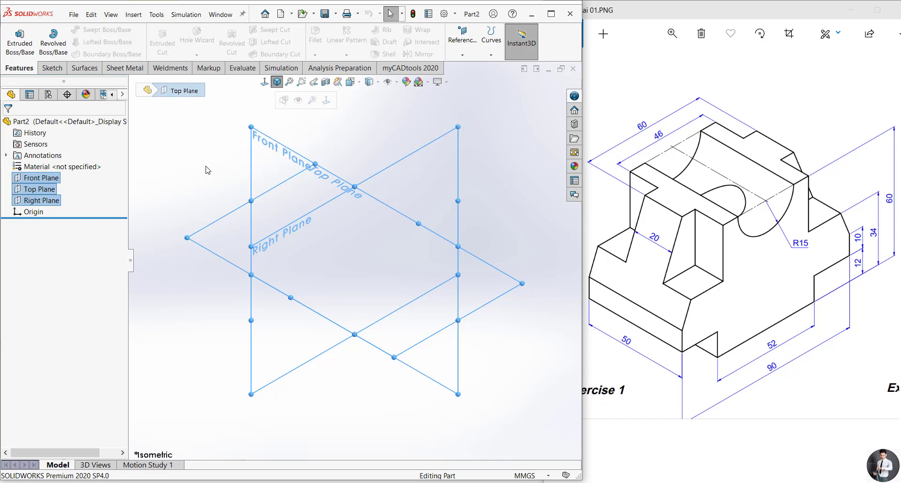
left_click(187, 175)
left_click(65, 204)
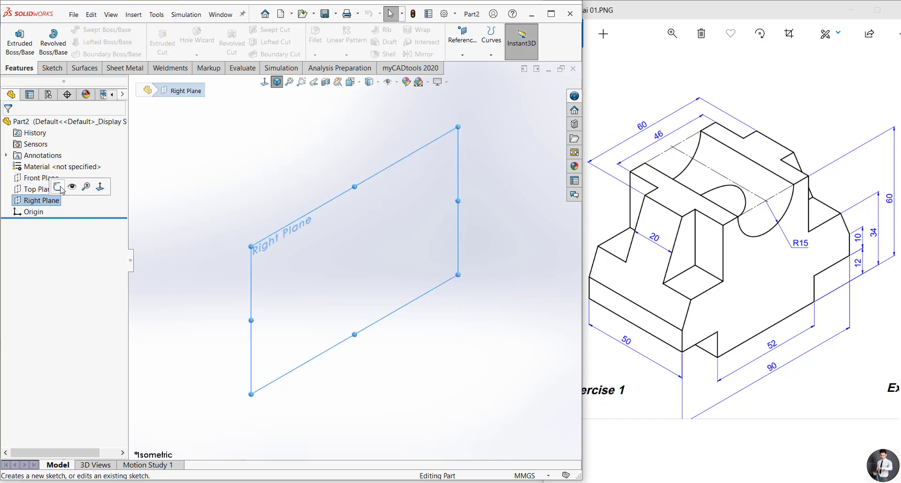
left_click(58, 187)
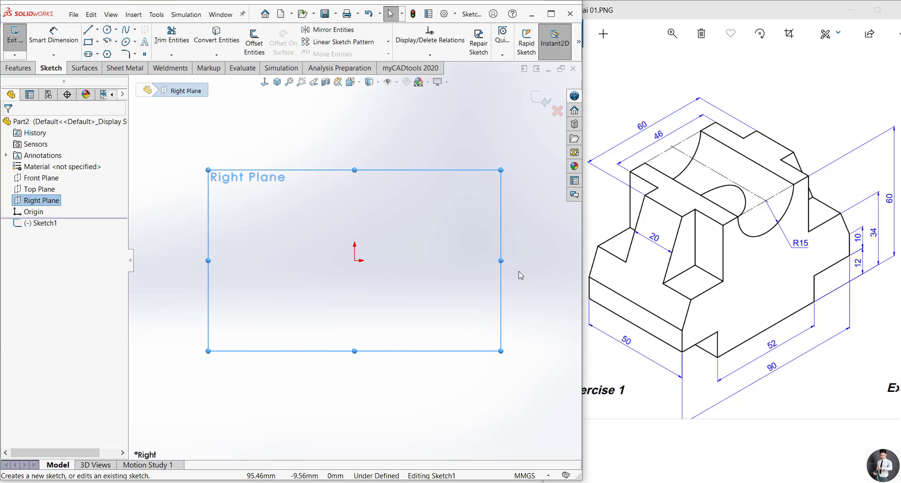
- Draw a vertical construction centreline from the origin, dimensioned 60 mm tall
key("l")
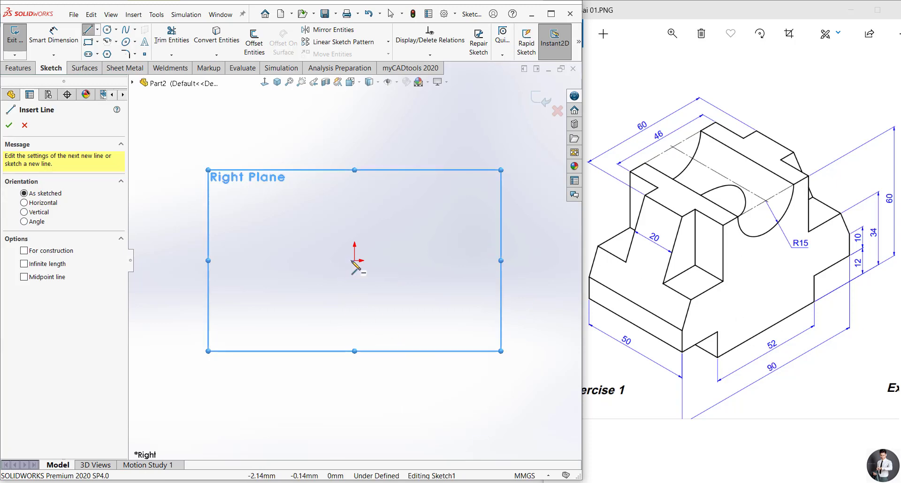
left_click(355, 260)
left_click(355, 104)
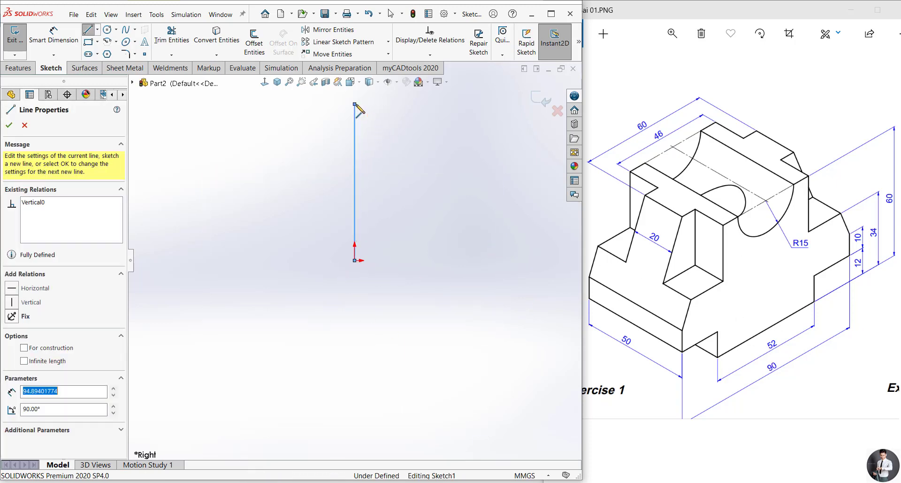
key("Escape")
left_click(355, 164)
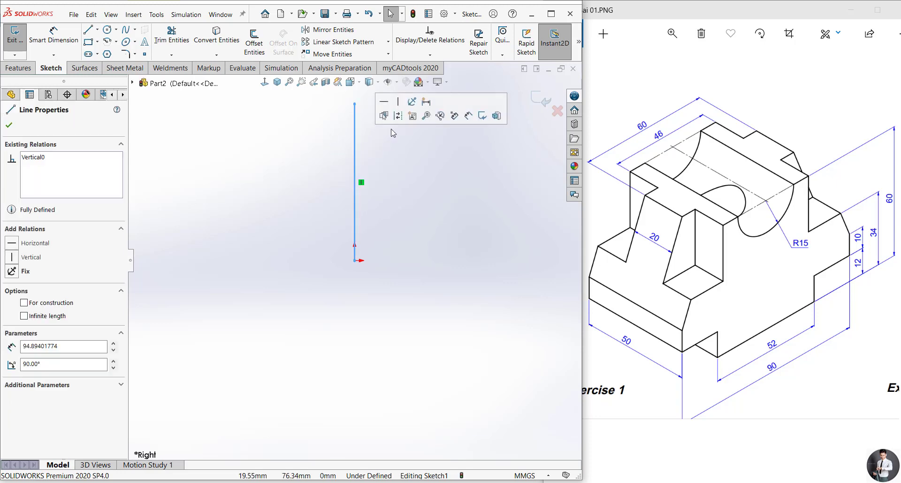
left_click(412, 101)
key("d")
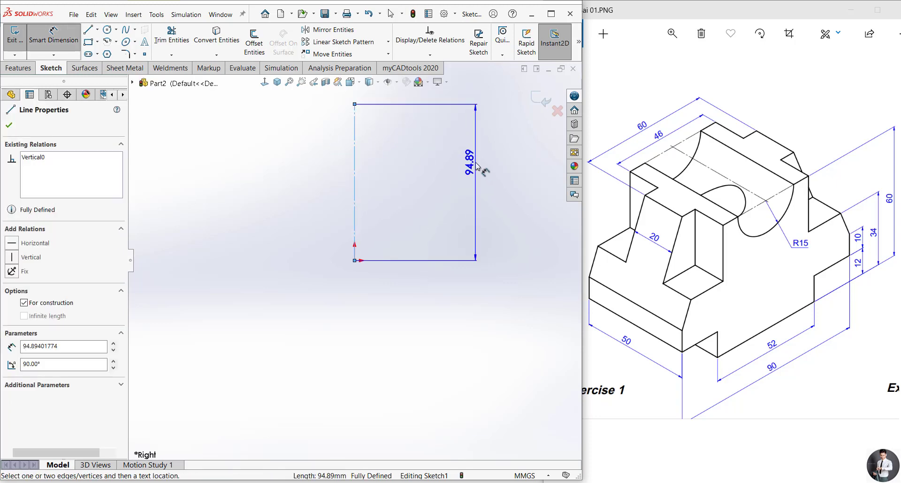
left_click(467, 162)
type("60")
key("Return")
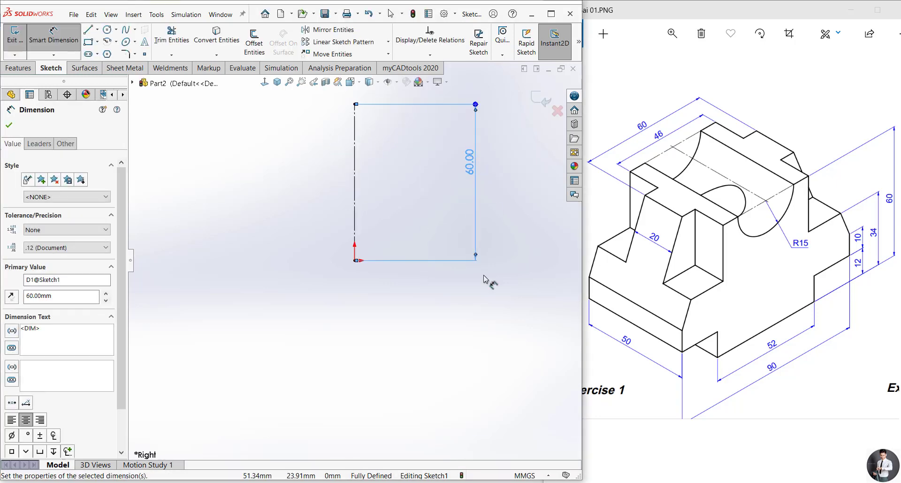
left_click(444, 327)
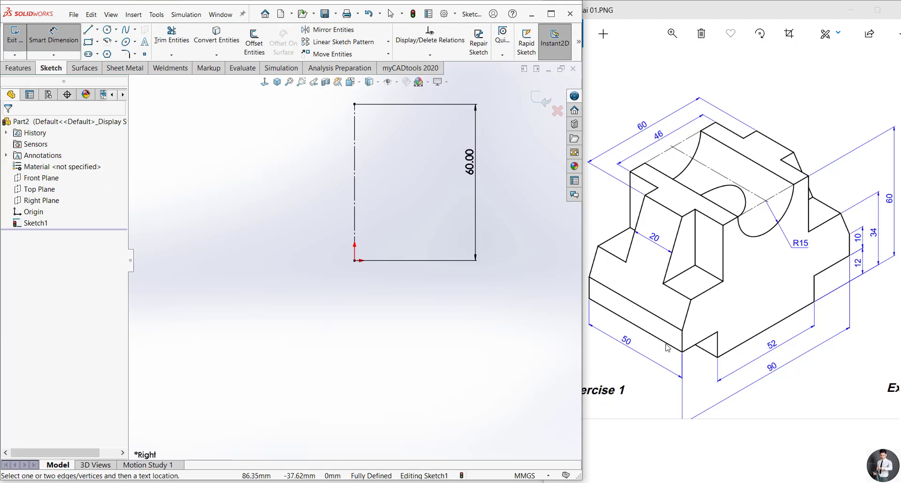
- Sketch the half outline: bottom edge, step, left edge, slanted edge, top edge and an arc to the centreline
right_click_drag(432, 361, 371, 283)
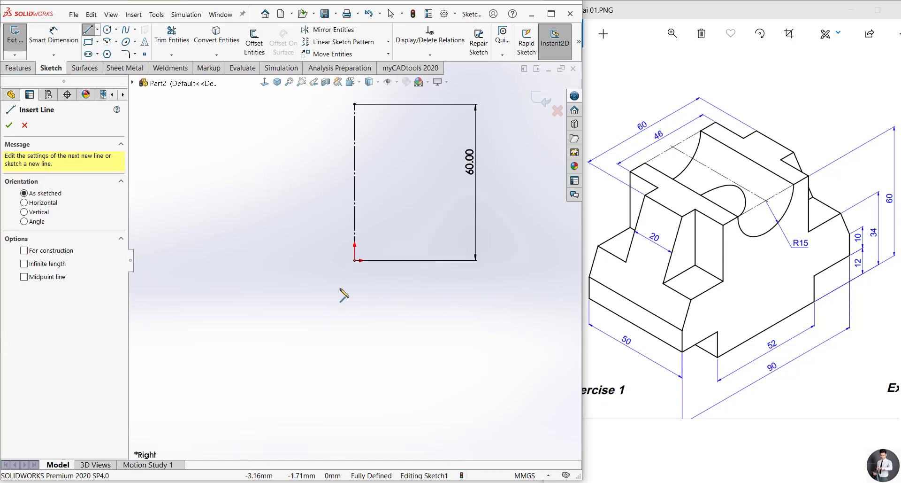
left_click(355, 260)
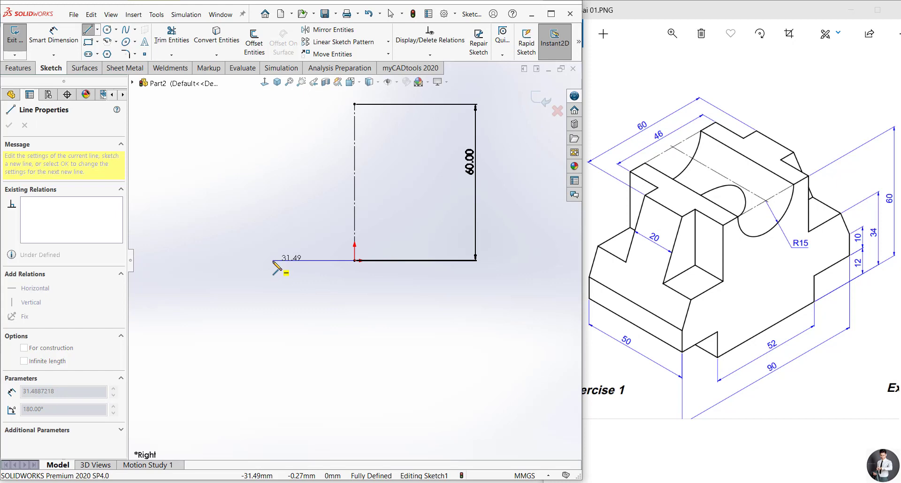
left_click(272, 260)
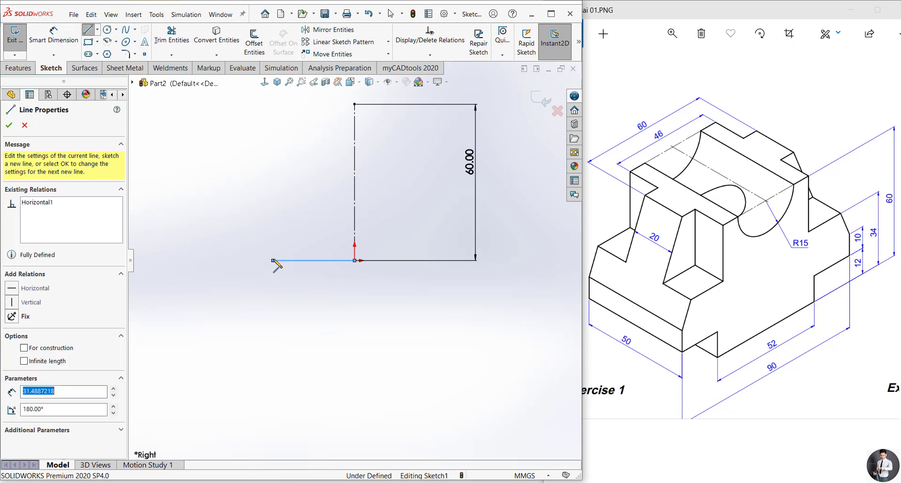
left_click(272, 226)
left_click(218, 226)
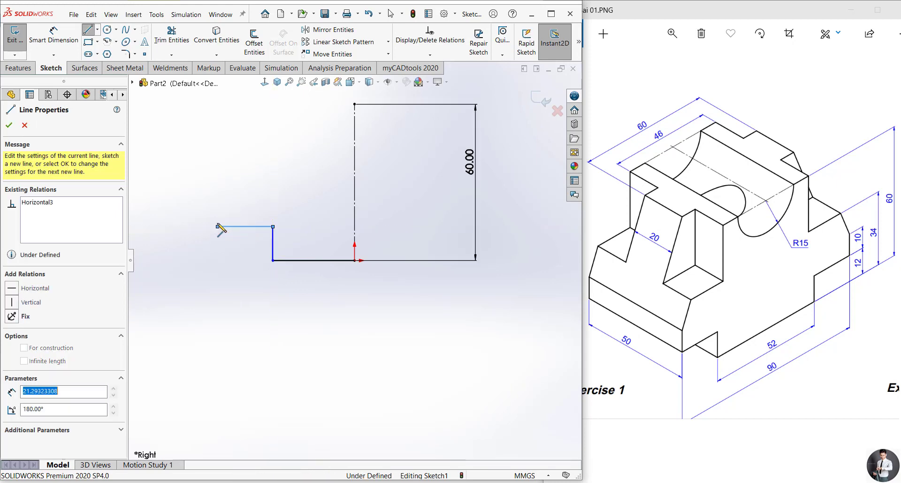
left_click(217, 190)
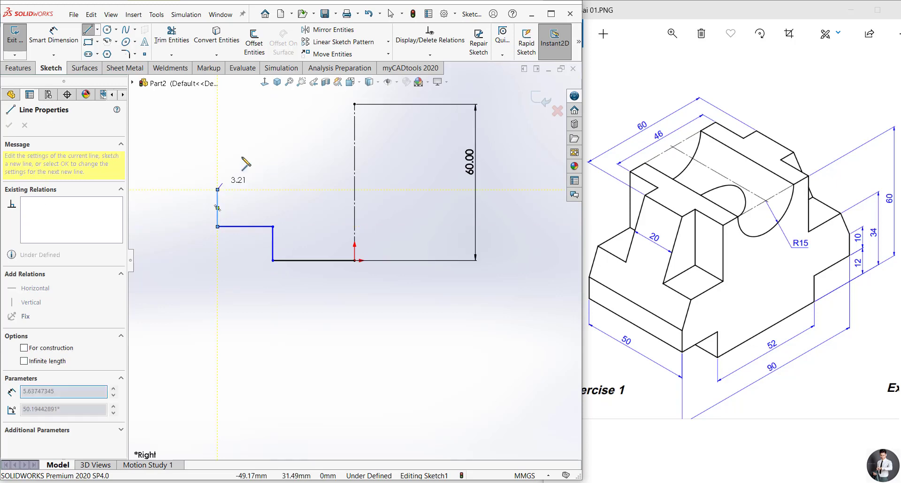
left_click(286, 104)
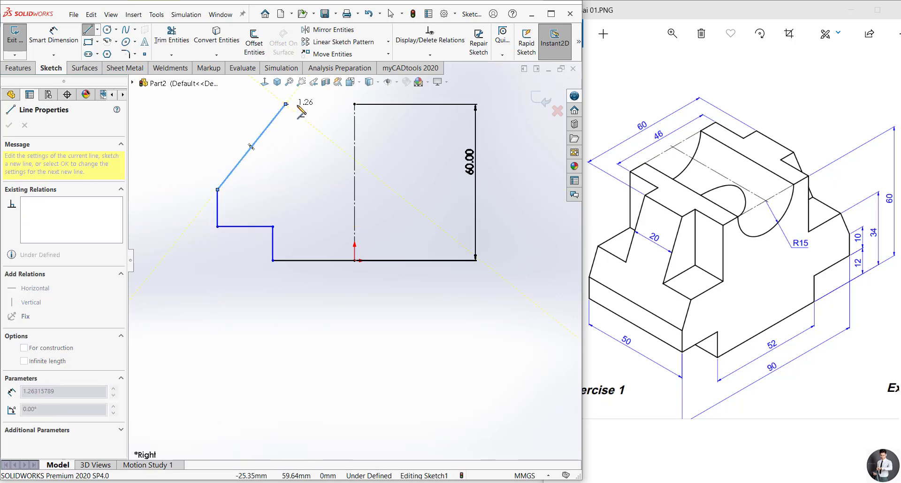
key("Escape")
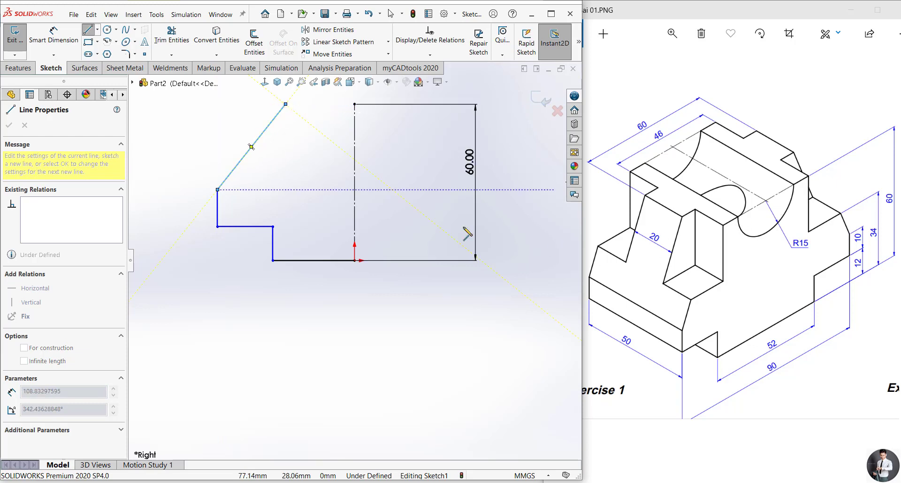
left_click(317, 104)
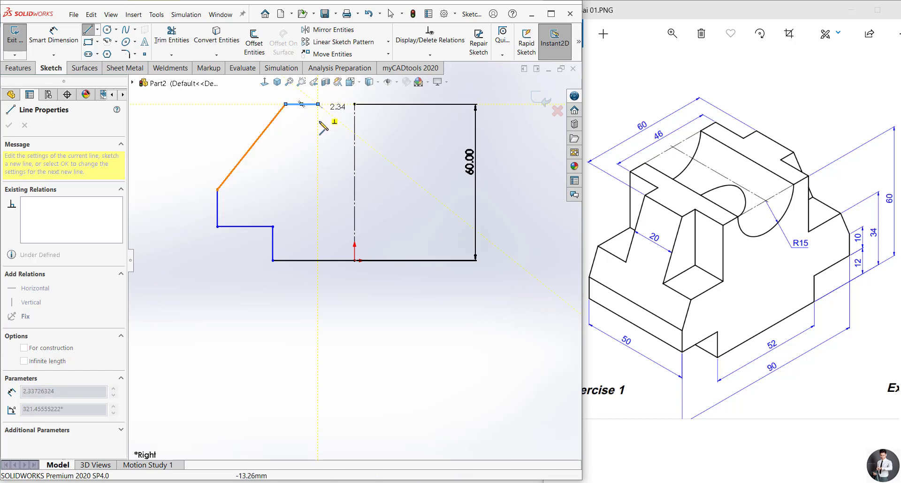
key("a")
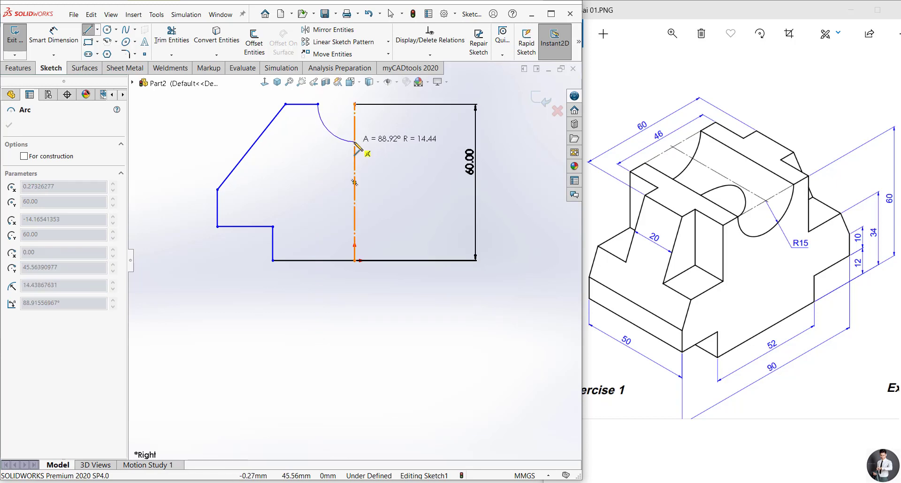
left_click(355, 143)
key("Escape")
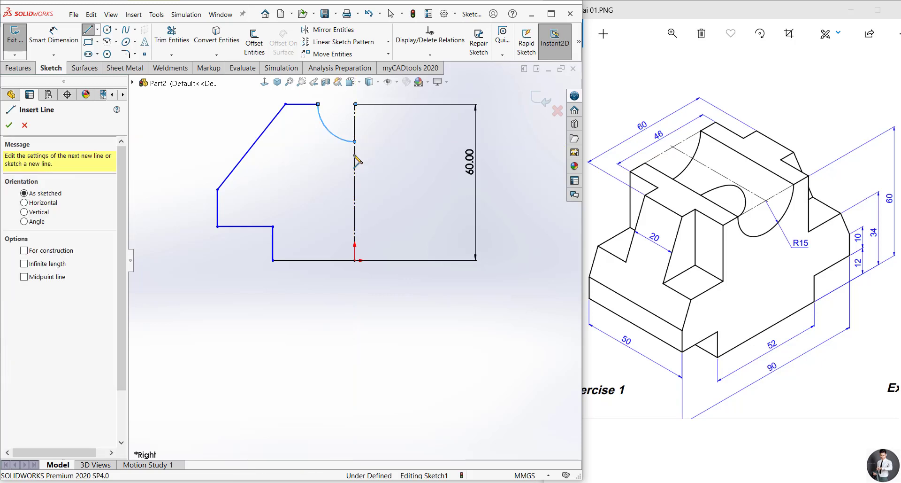
key("Escape")
- Make the profile's top corner point coincident with the vertical centreline
scroll(362, 111, "down", 2)
scroll(360, 180, "down", 3)
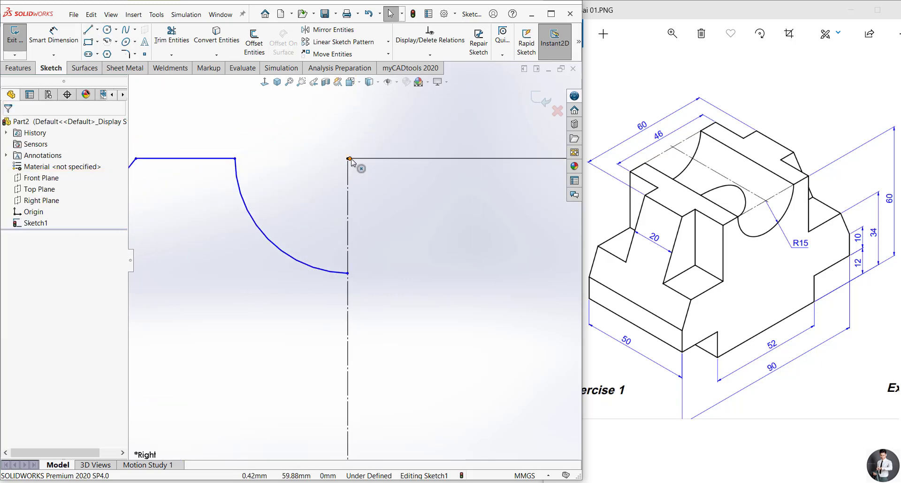
left_click(349, 160)
scroll(349, 188, "down", 2)
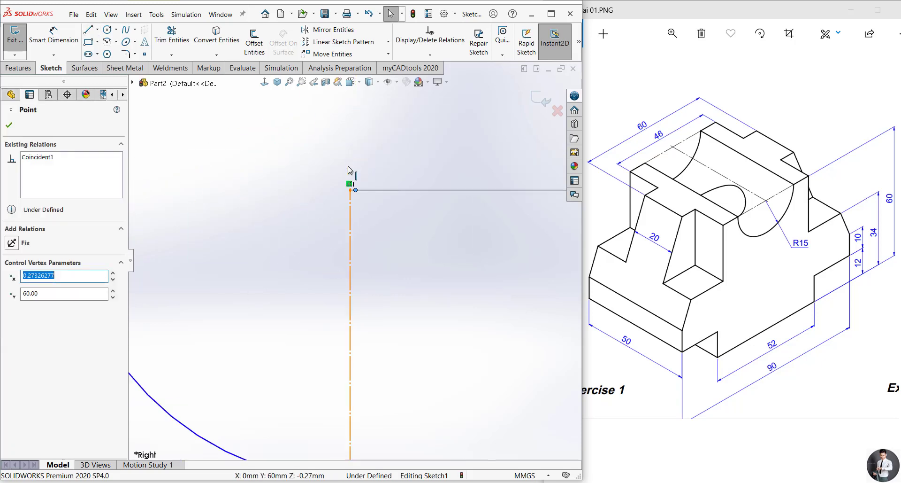
left_click(350, 194, "ctrl")
left_click(423, 147)
left_click(412, 237)
scroll(405, 216, "up", 2)
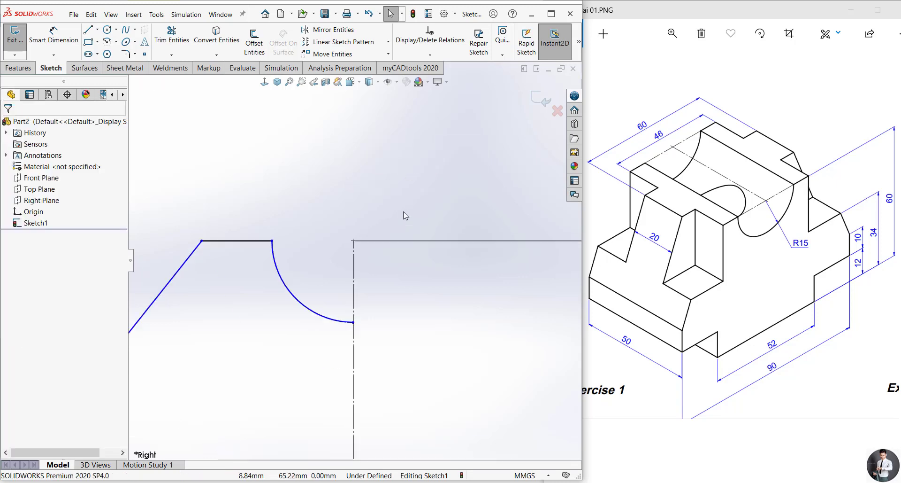
scroll(399, 221, "up", 2)
scroll(355, 233, "up", 1)
scroll(347, 197, "down", 1)
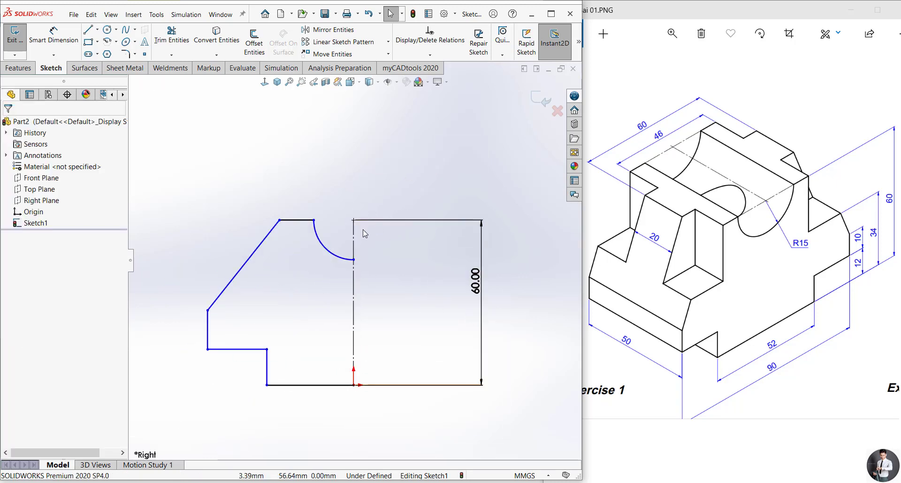
scroll(362, 229, "up", 1)
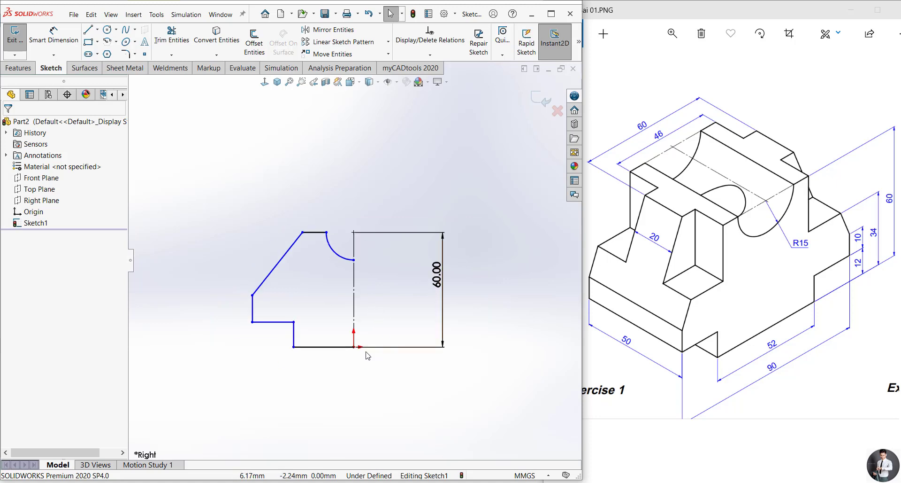
scroll(364, 358, "down", 1)
- Dimension the mirrored widths across the centreline: 52 for the bottom step and 90 overall
right_click_drag(359, 396, 358, 353)
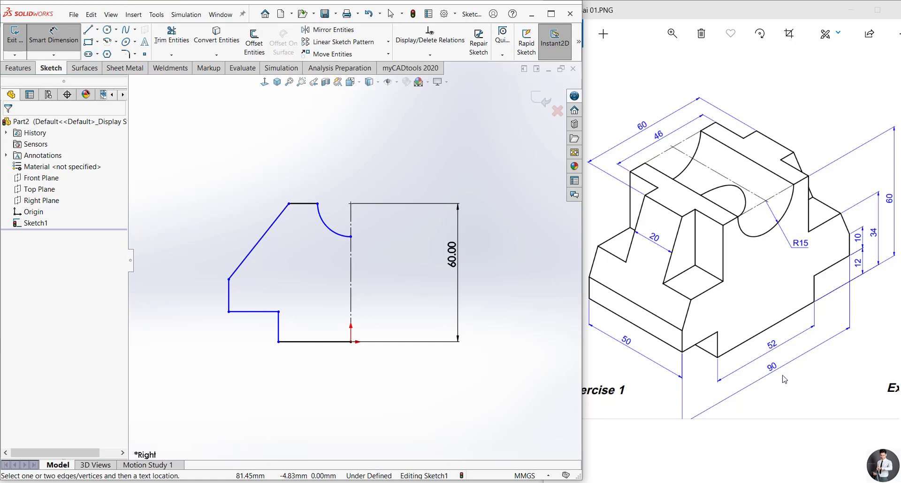
left_click(279, 326)
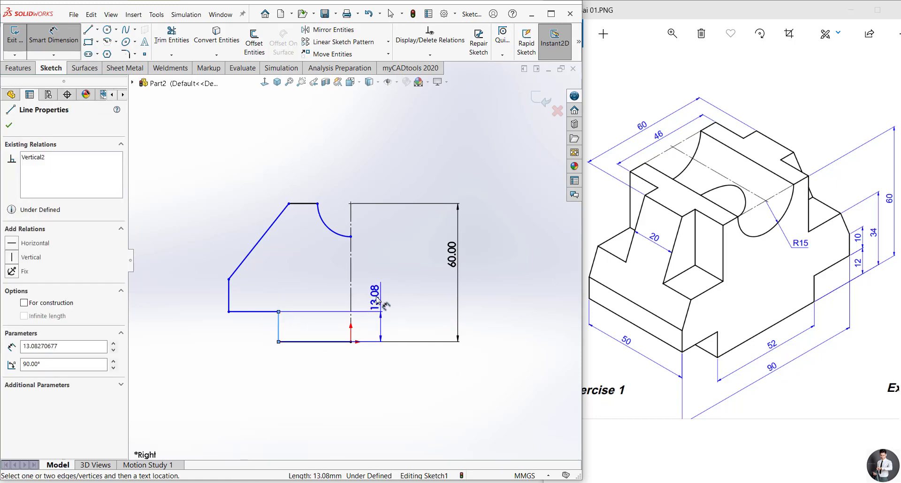
left_click(351, 273)
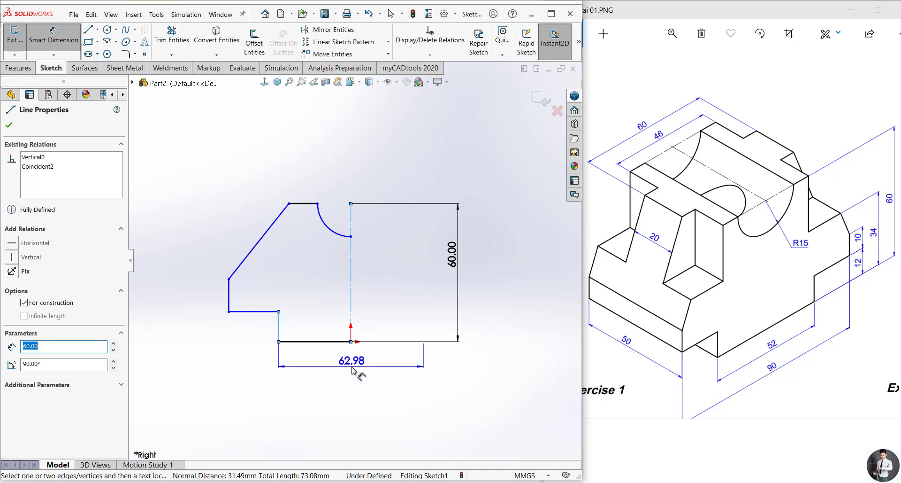
left_click(353, 370)
type("52")
key("Return")
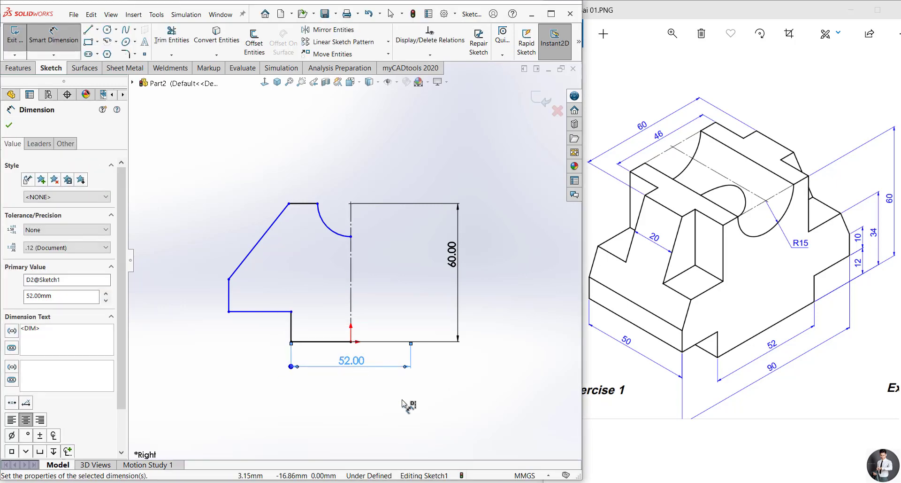
left_click(483, 404)
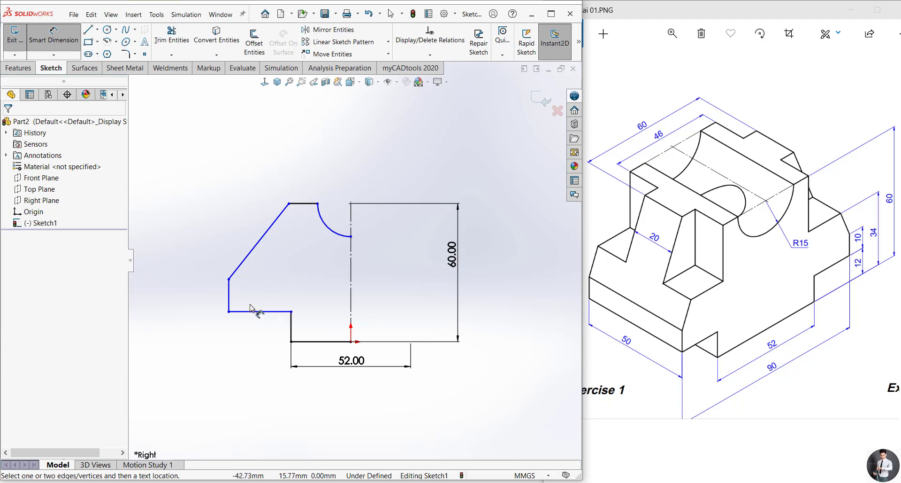
left_click(229, 297)
left_click(351, 284)
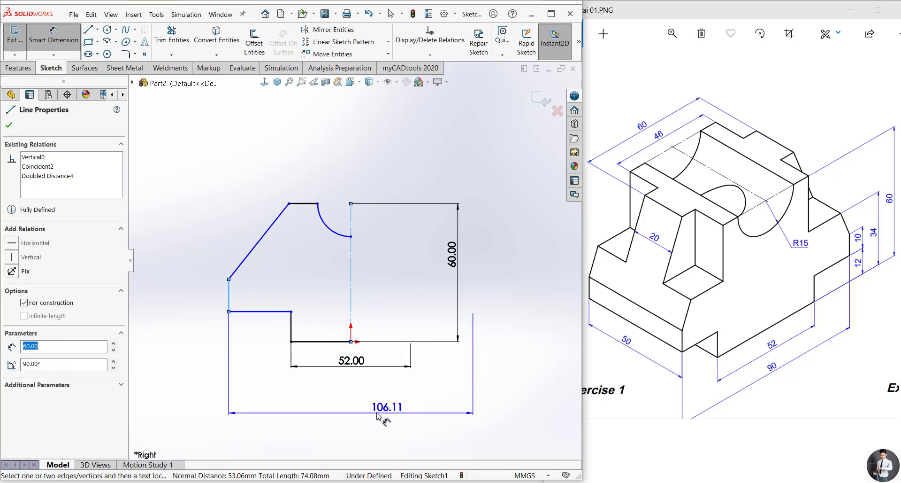
left_click(362, 392)
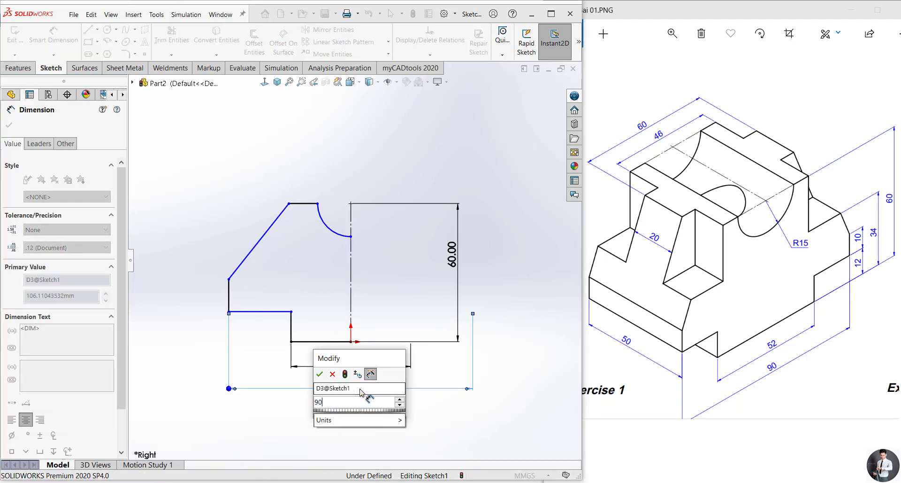
type("90")
key("Return")
left_click(476, 341)
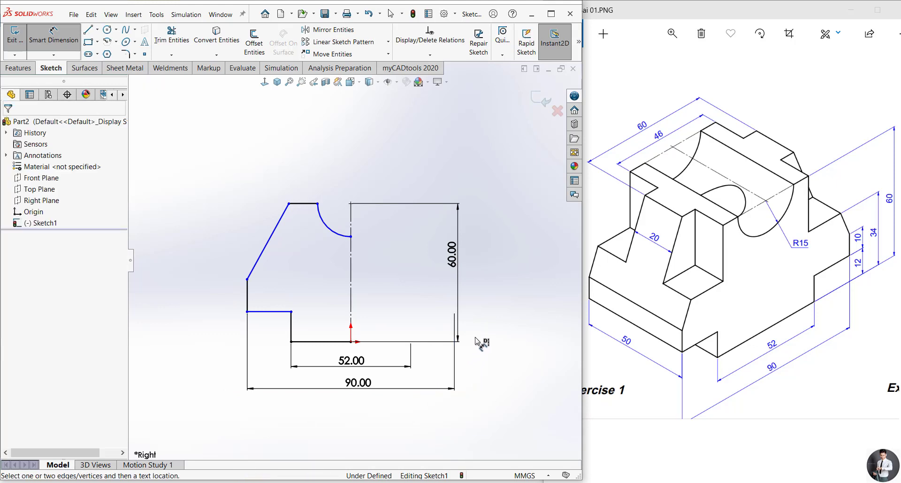
- Check the Exercise 1 drawing and dimension the left heights as 12 and 10
left_click(770, 386)
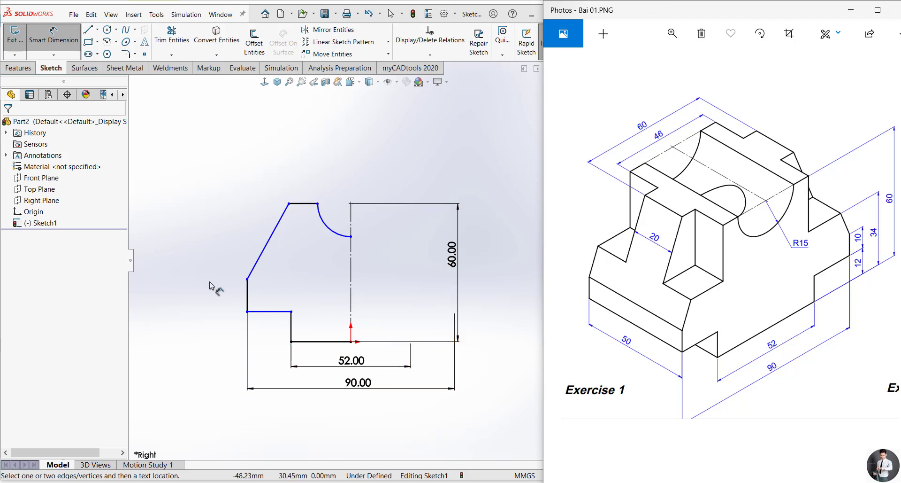
left_click(155, 300)
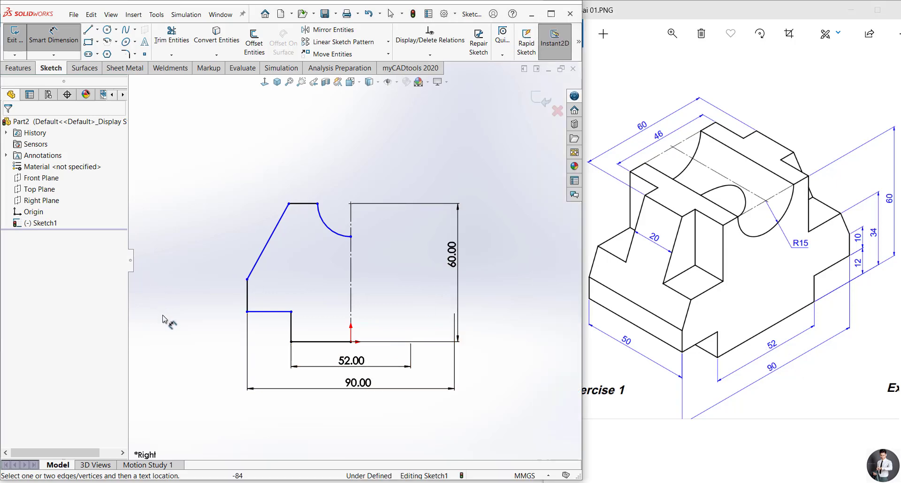
left_click(292, 329)
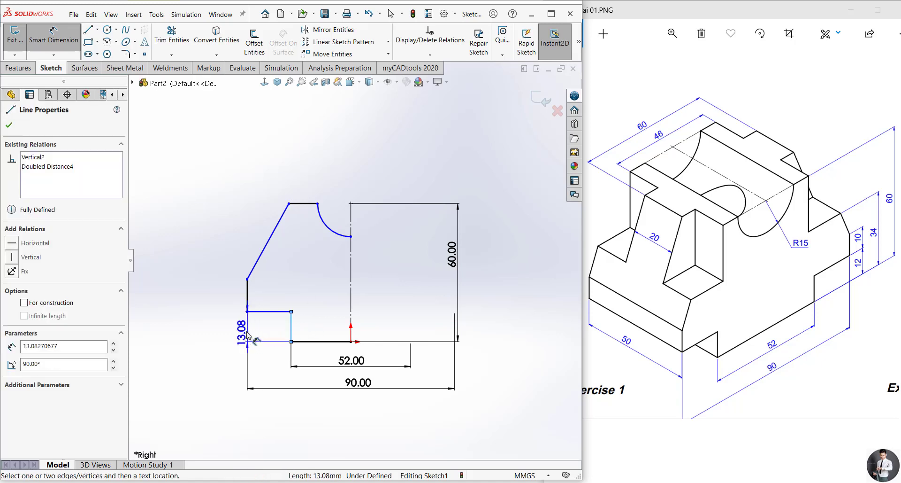
left_click(222, 330)
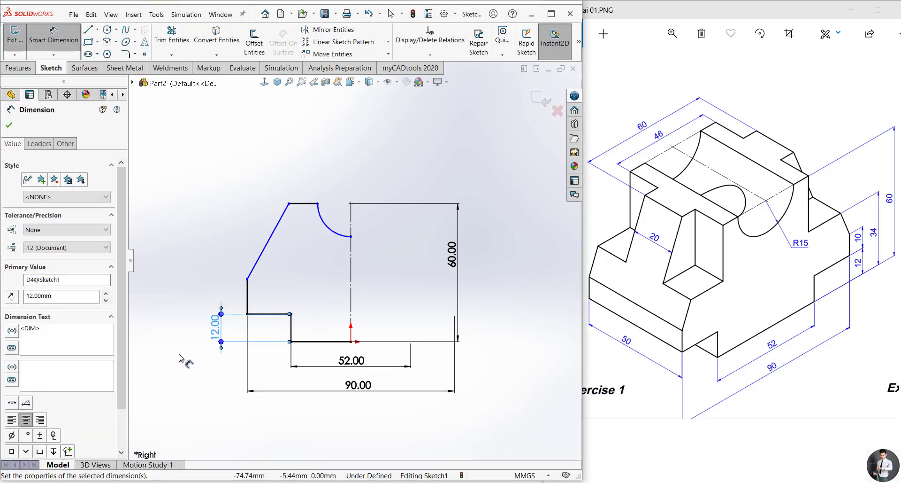
type("12")
key("Return")
left_click(247, 295)
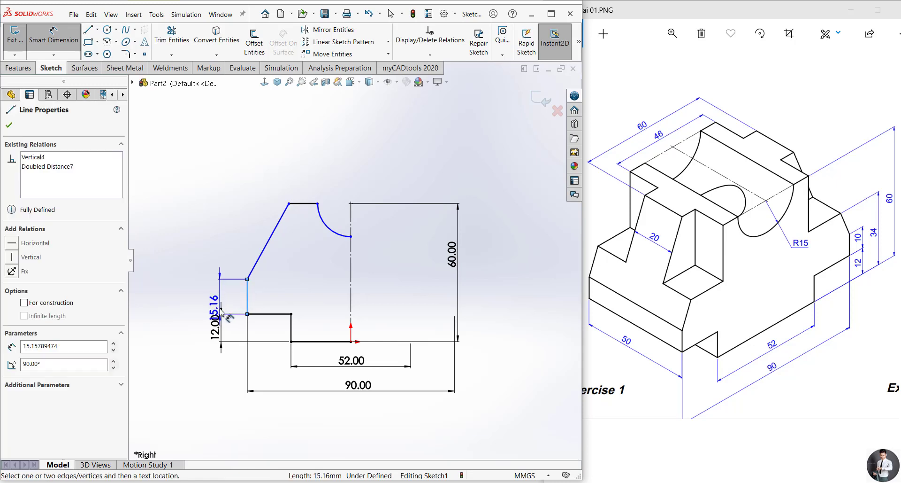
left_click(223, 307)
type("10")
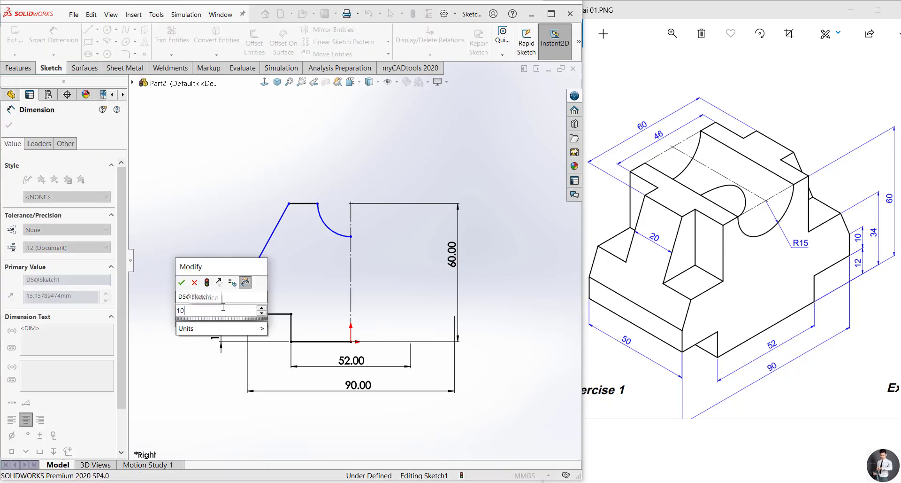
key("Return")
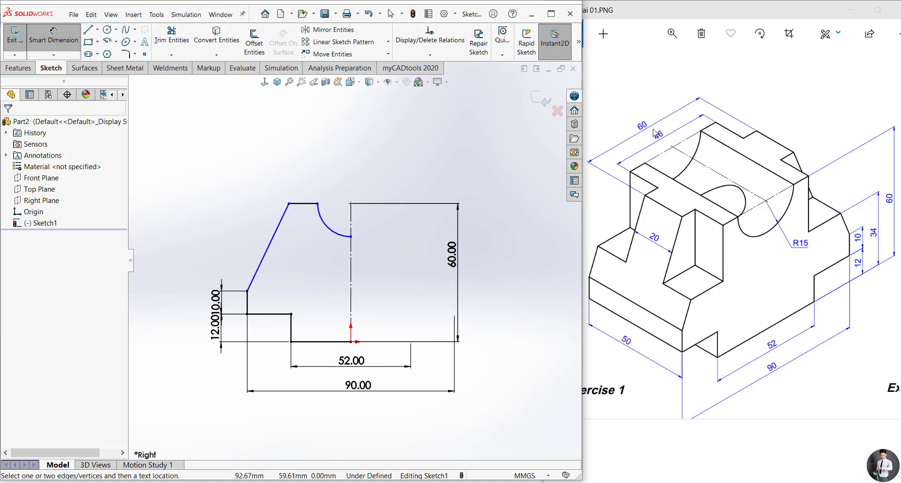
- Add the 60 top width across the centreline and an R15 radius on the arc
left_click(289, 203)
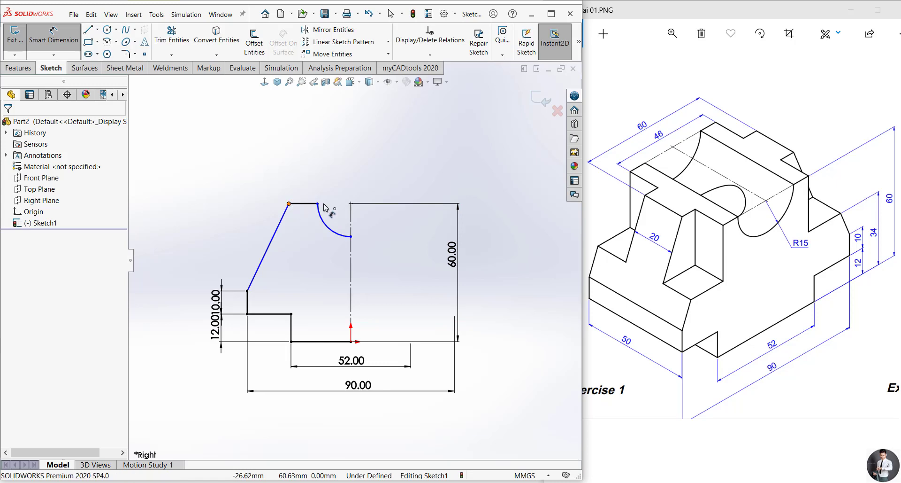
left_click(351, 204)
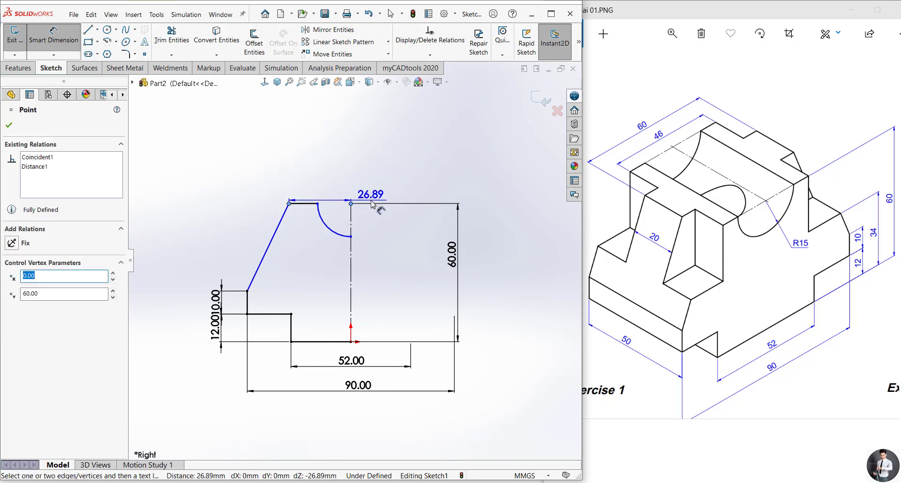
key("Escape")
left_click(352, 217)
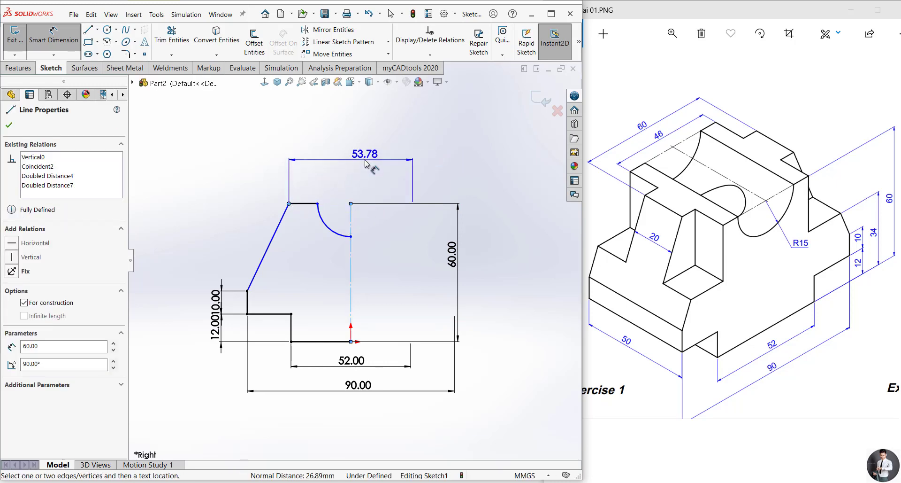
left_click(366, 160)
type("60")
key("Return")
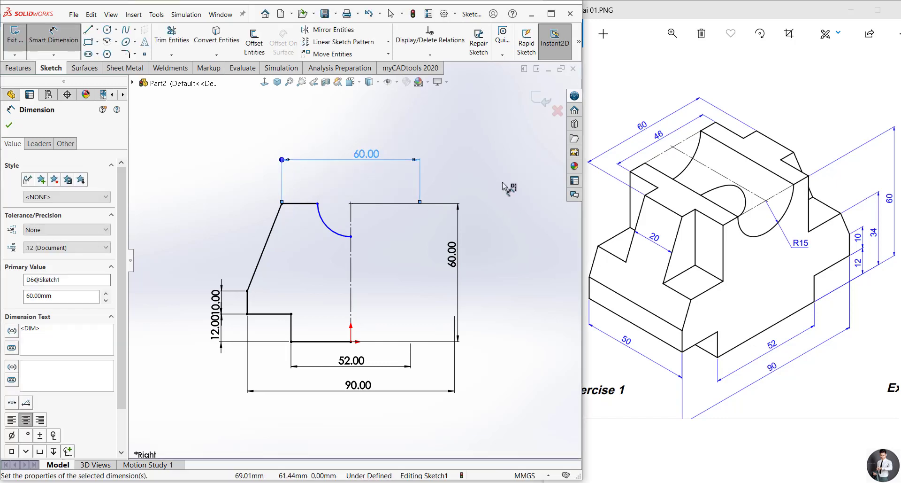
key("Escape")
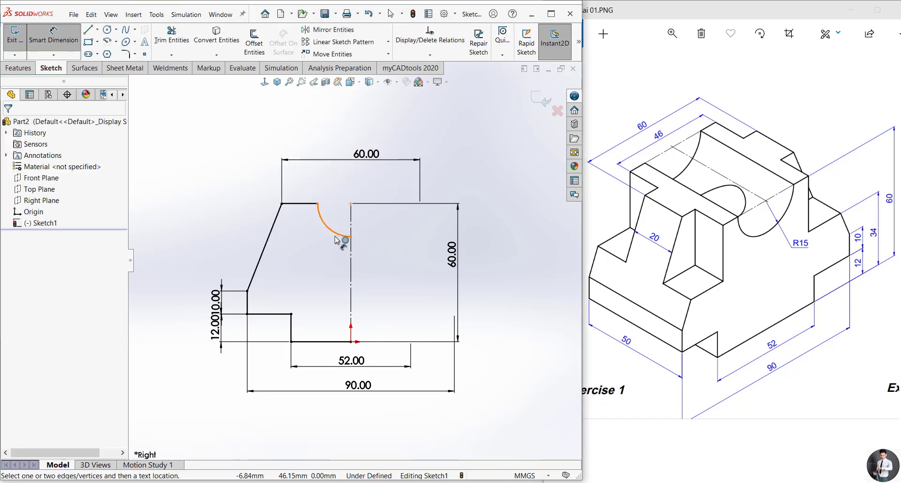
left_click(336, 240)
left_click(308, 301)
type("15")
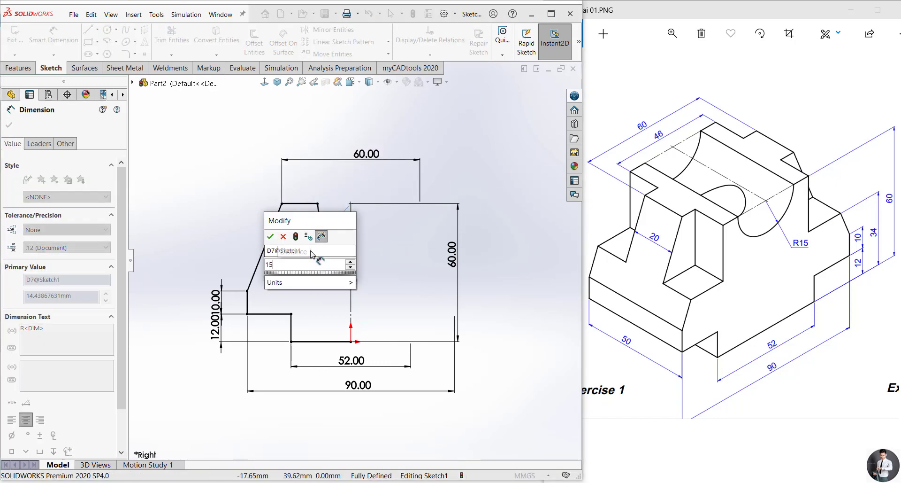
key("Return")
key("Escape")
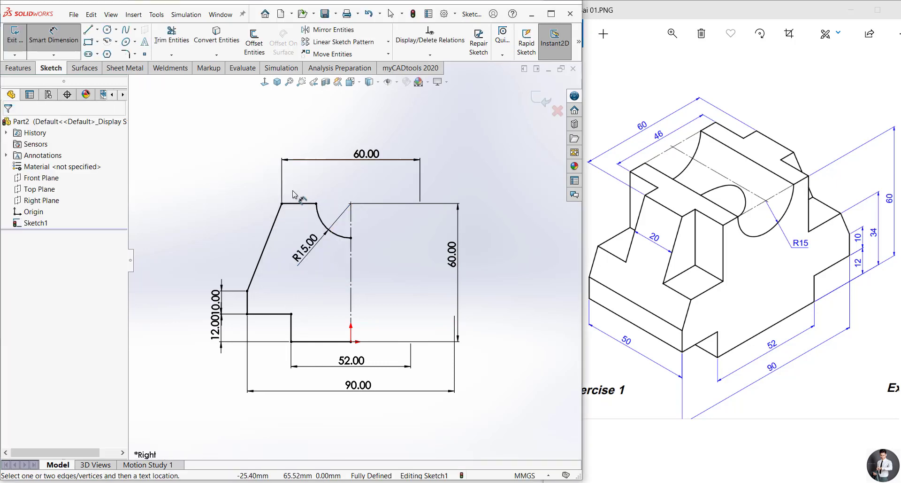
key("Escape")
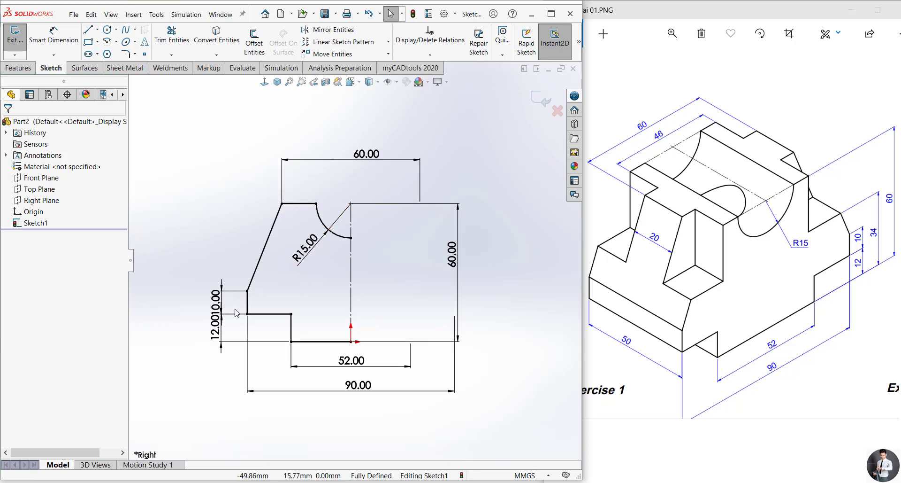
scroll(227, 323, "down", 2)
scroll(227, 323, "down", 1)
left_click_drag(220, 289, 209, 282)
scroll(209, 282, "up", 2)
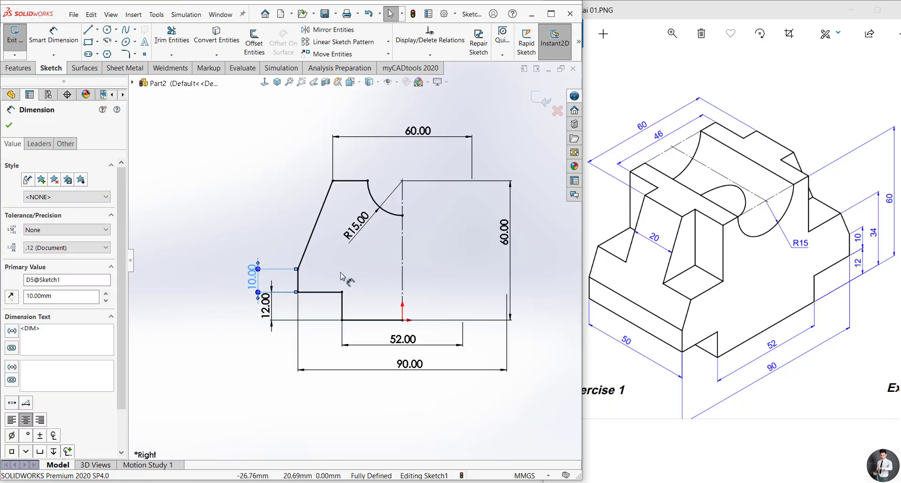
left_click(301, 218)
scroll(301, 218, "up", 1)
scroll(311, 233, "up", 1)
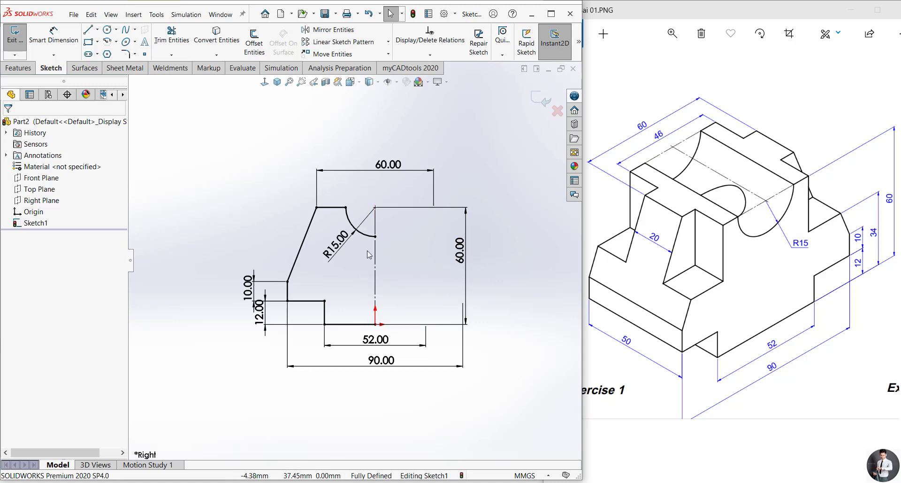
scroll(391, 260, "down", 1)
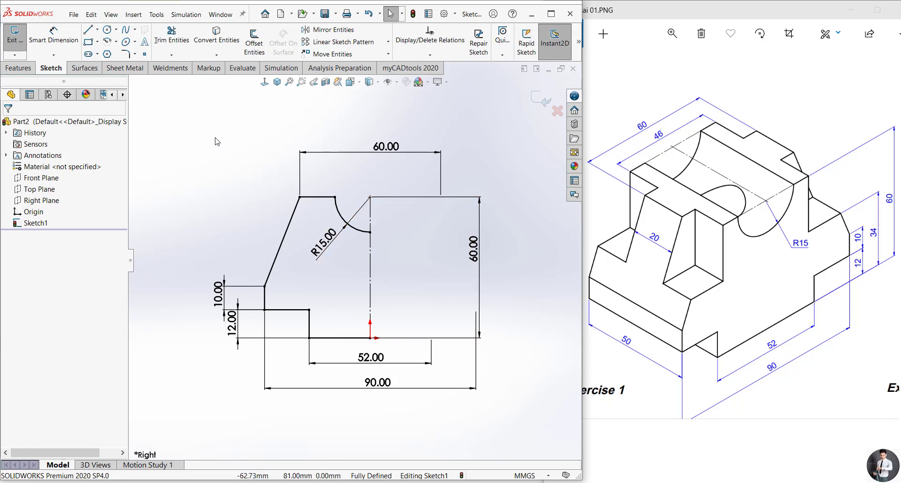
- Mirror the half profile's lines and arc about the vertical centreline, then view it isometrically
left_click_drag(178, 112, 306, 291)
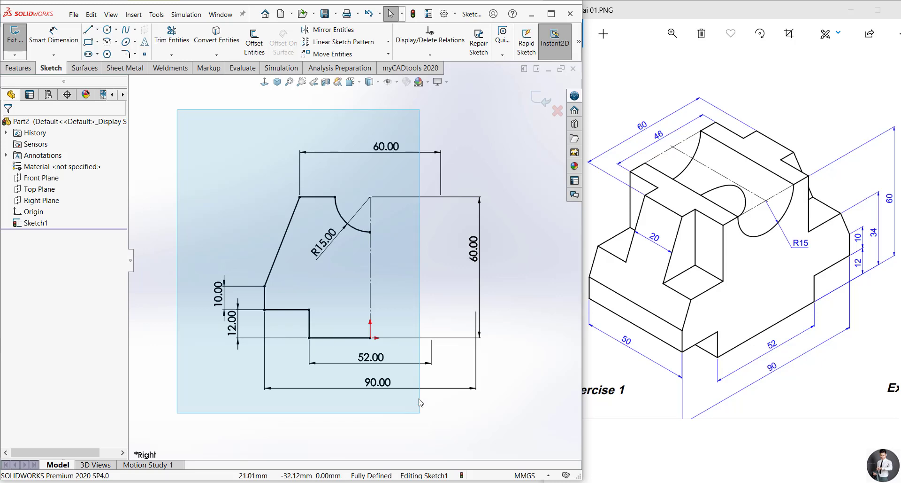
left_click_drag(419, 429, 222, 152)
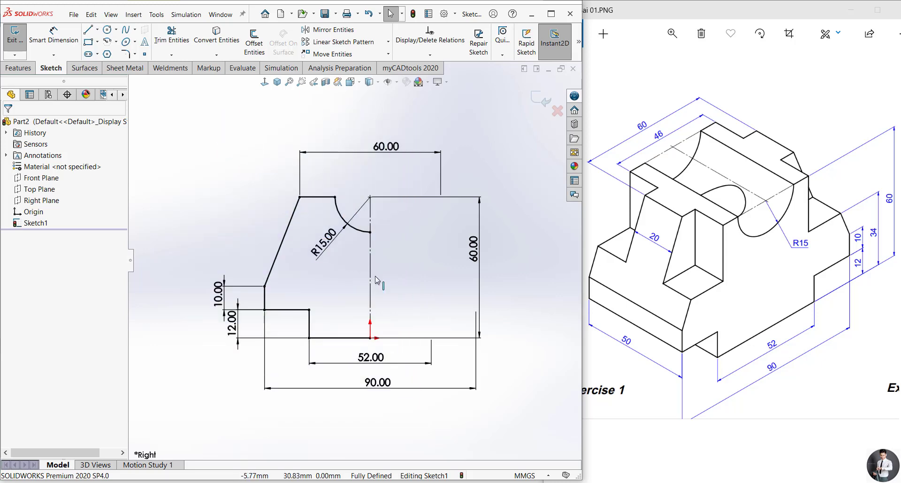
left_click_drag(475, 438, 217, 128)
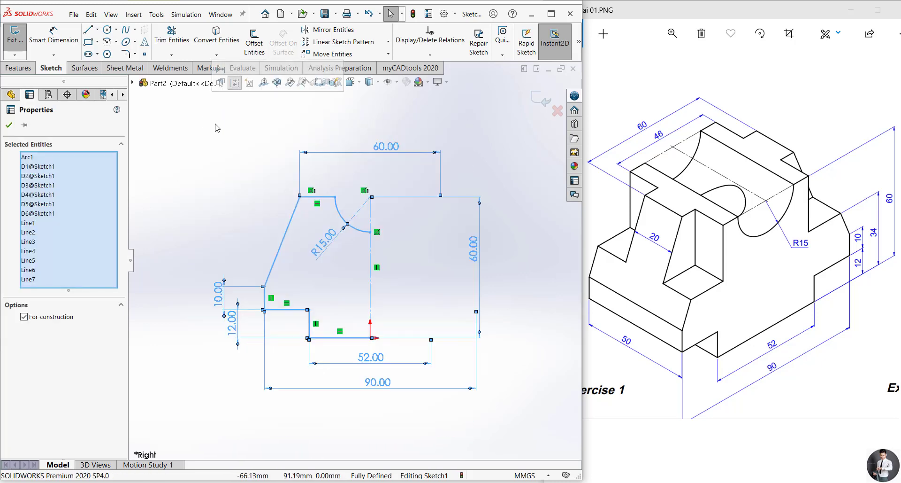
left_click(292, 183)
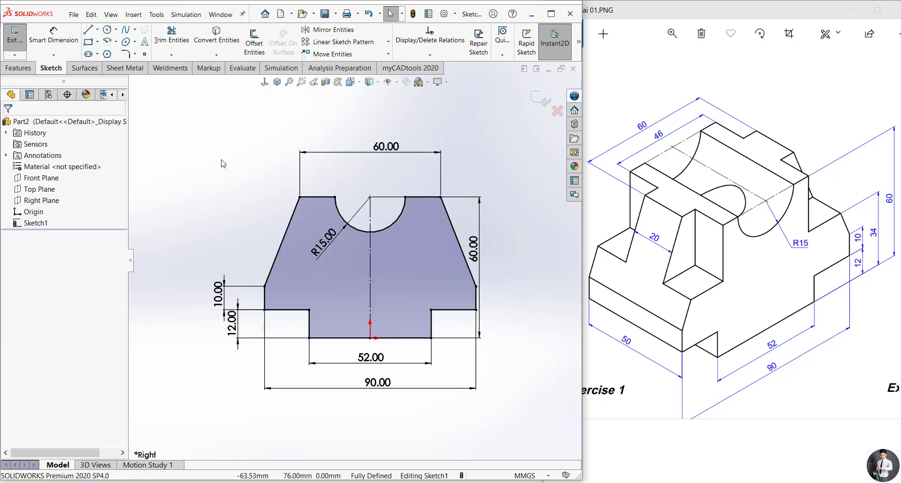
key("ctrl+z")
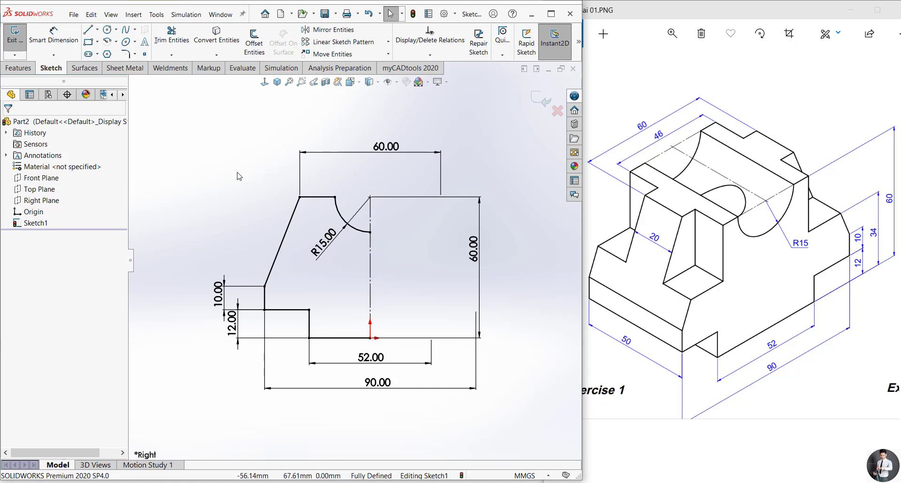
left_click_drag(202, 126, 418, 411)
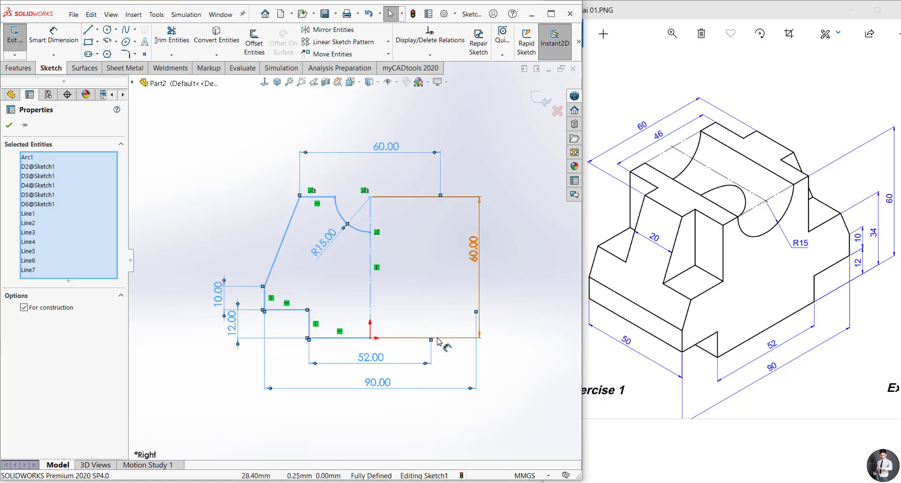
left_click(321, 32)
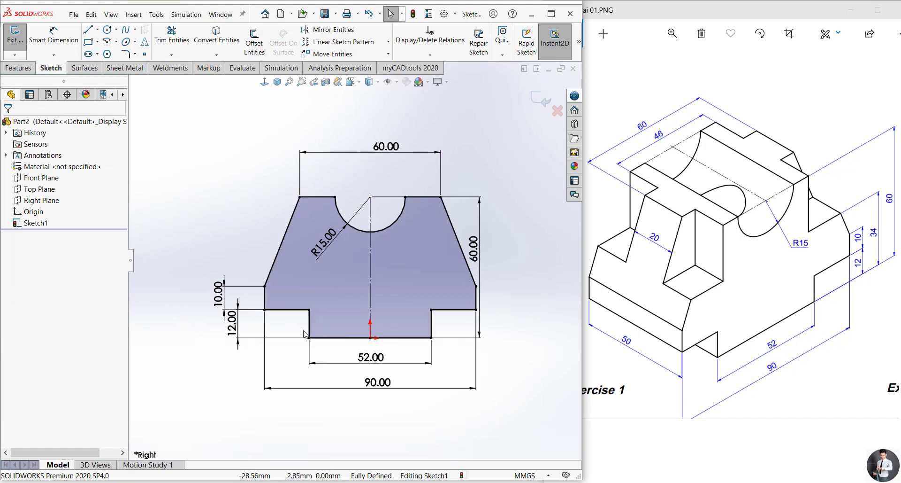
key("ctrl+7")
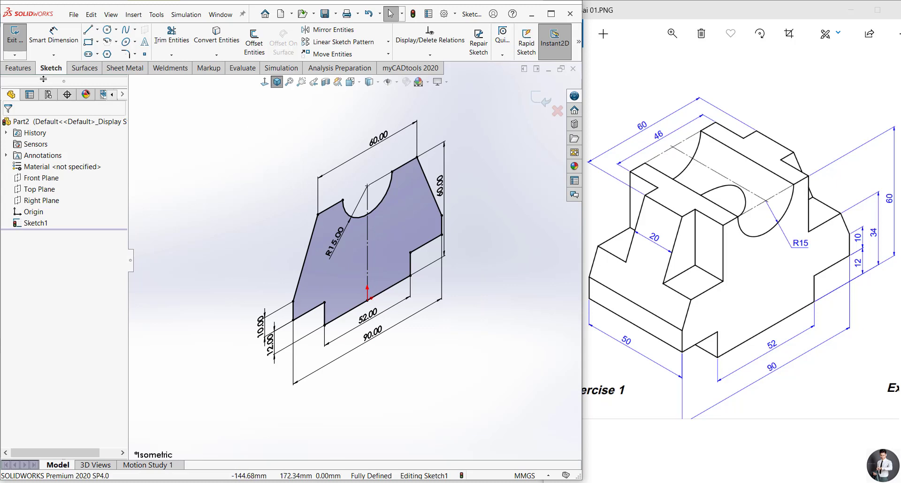
- Extrude the profile Mid Plane to a 50 mm depth, creating Boss-Extrude1
left_click(21, 68)
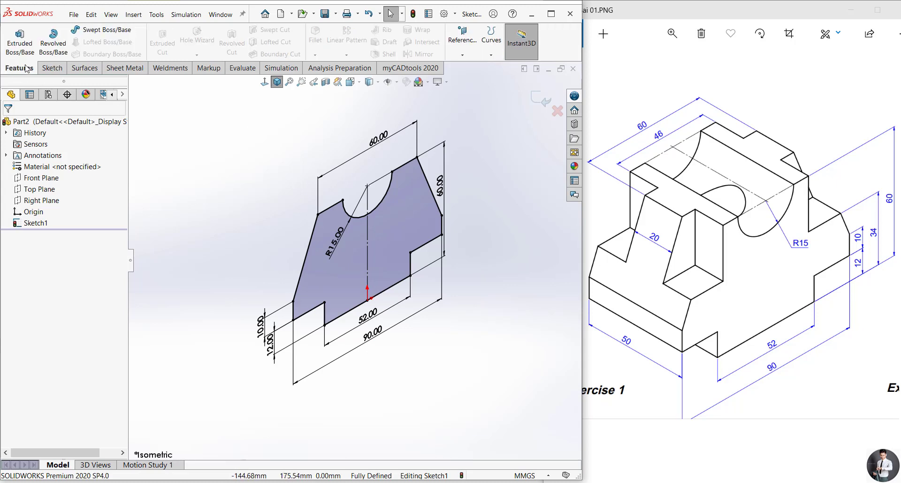
left_click(21, 45)
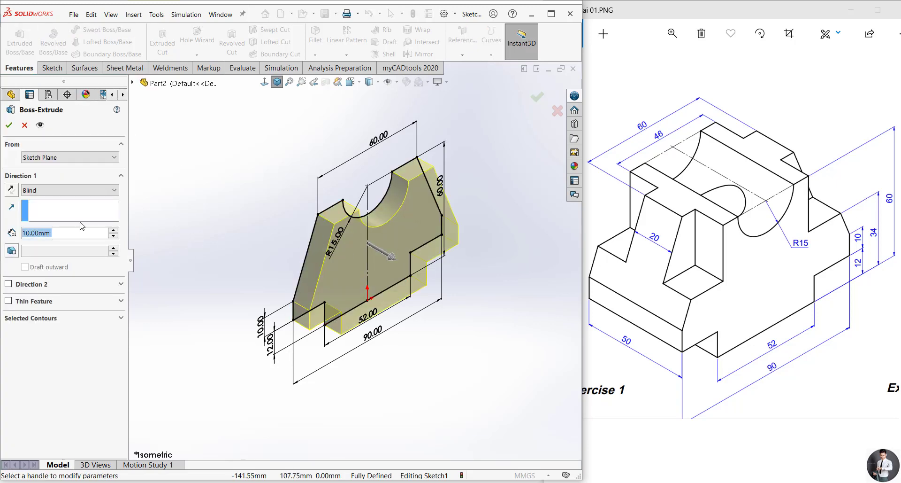
left_click(72, 190)
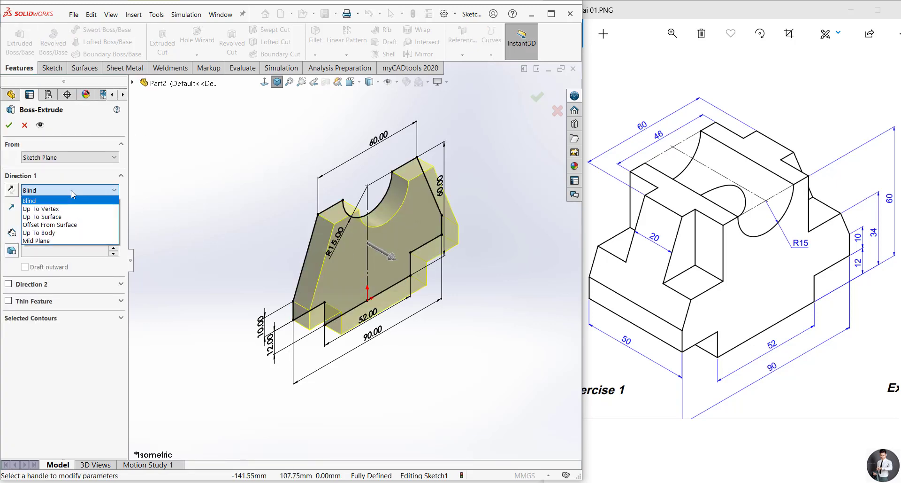
left_click(61, 242)
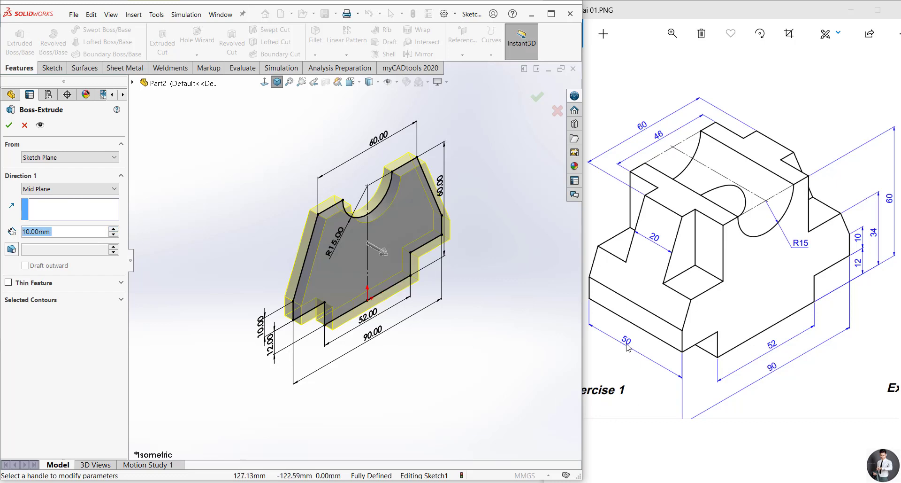
left_click(113, 229)
left_click(114, 229)
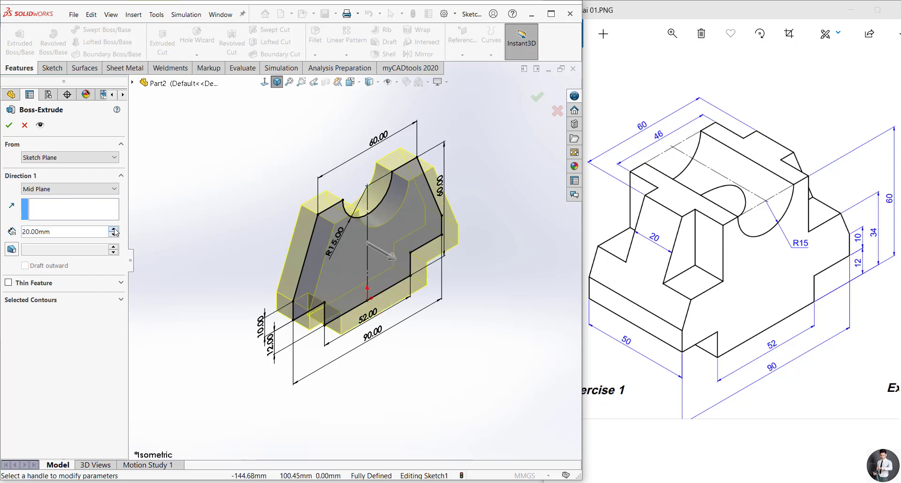
left_click(114, 229)
left_click(113, 229)
left_click(8, 124)
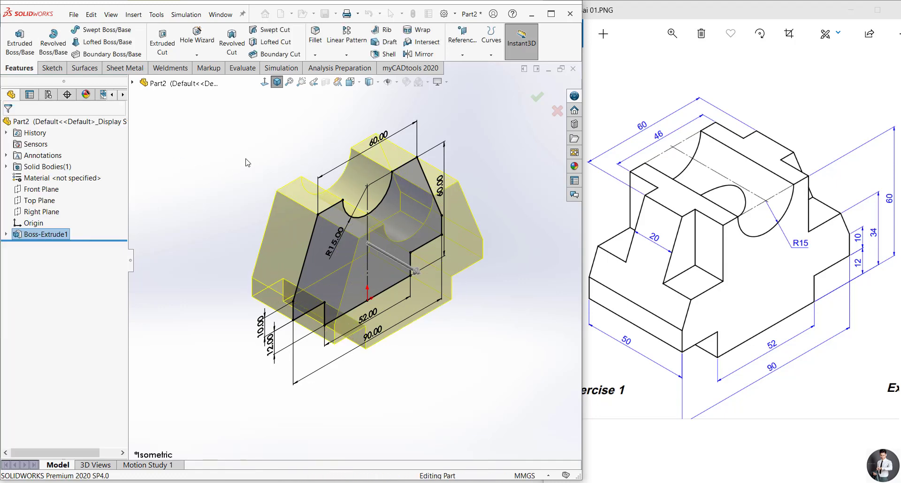
left_click(289, 81)
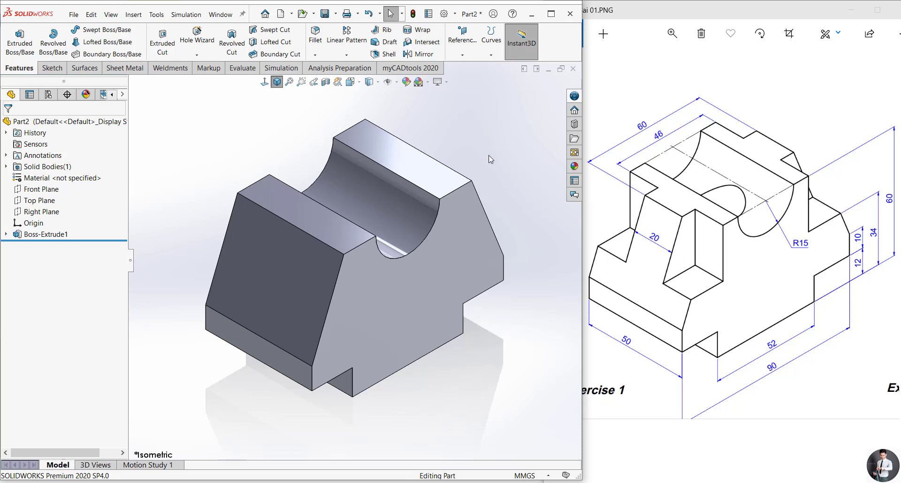
- Start Sketch2 on the flat top face beside the groove, viewed normal to it
middle_click_drag(358, 201, 306, 303)
left_click(270, 282)
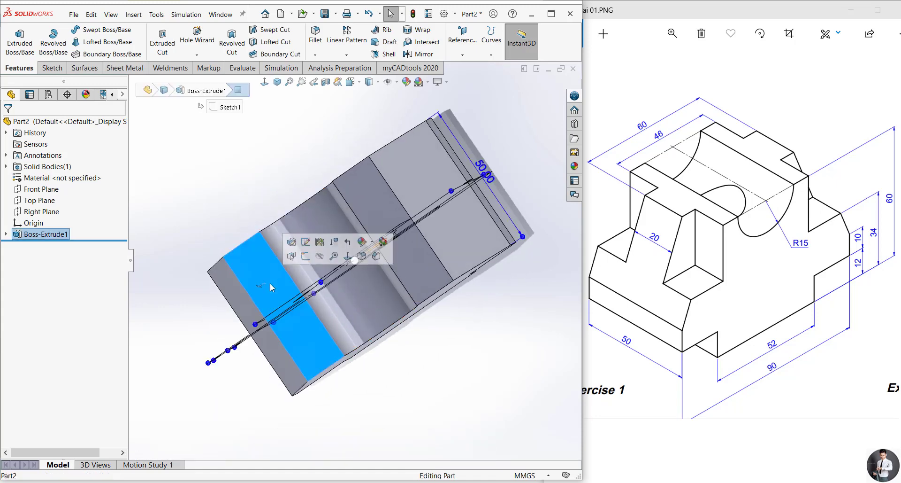
left_click(306, 256)
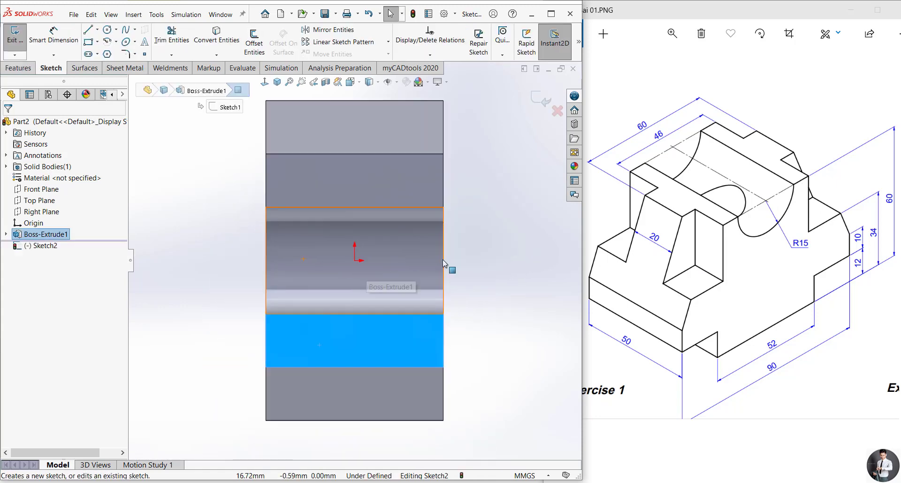
middle_click_drag(443, 263, 488, 251)
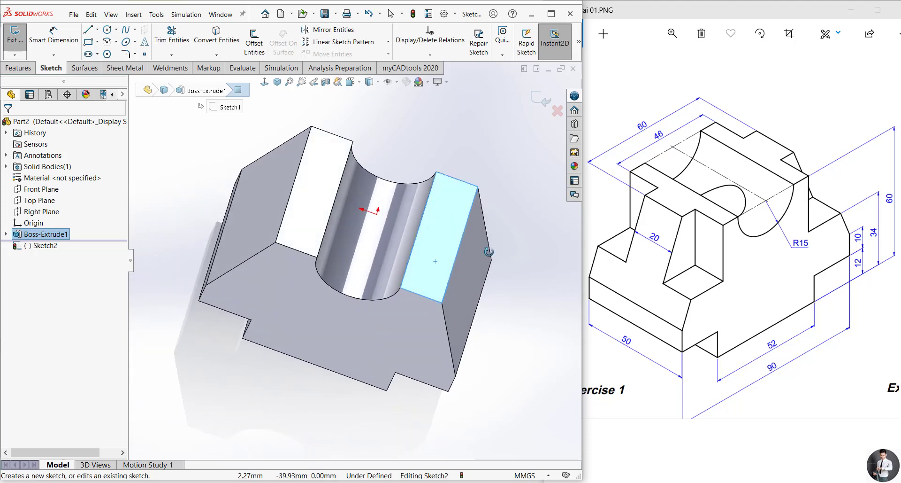
key("space")
left_click(292, 274)
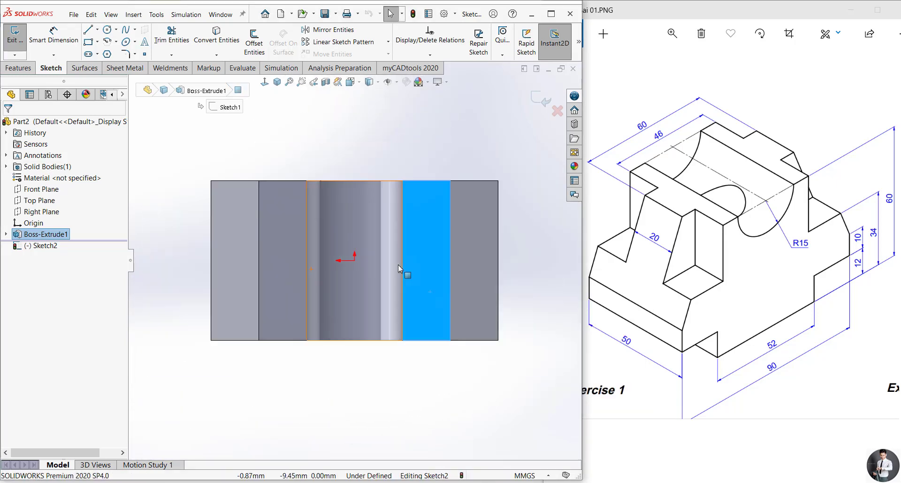
right_click_drag(350, 134, 350, 158)
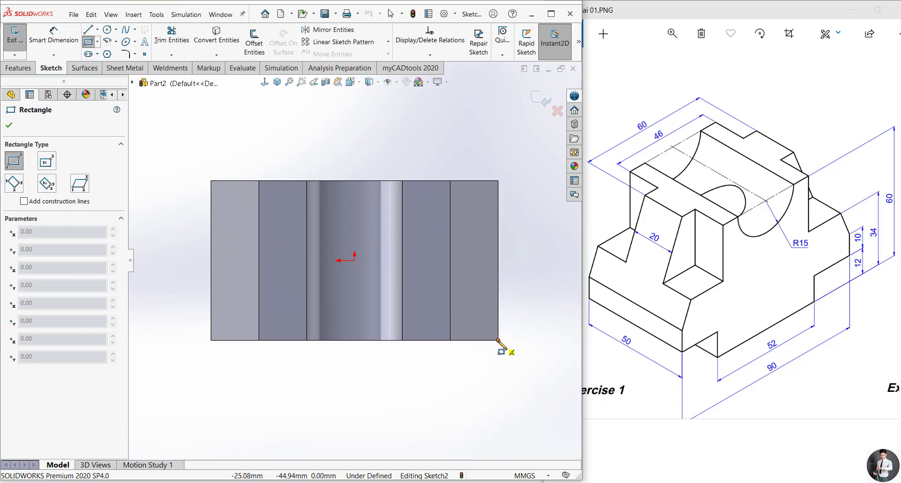
- Draw a corner rectangle at the block's bottom-right corner for the first notch
left_click(498, 339)
left_click(428, 295)
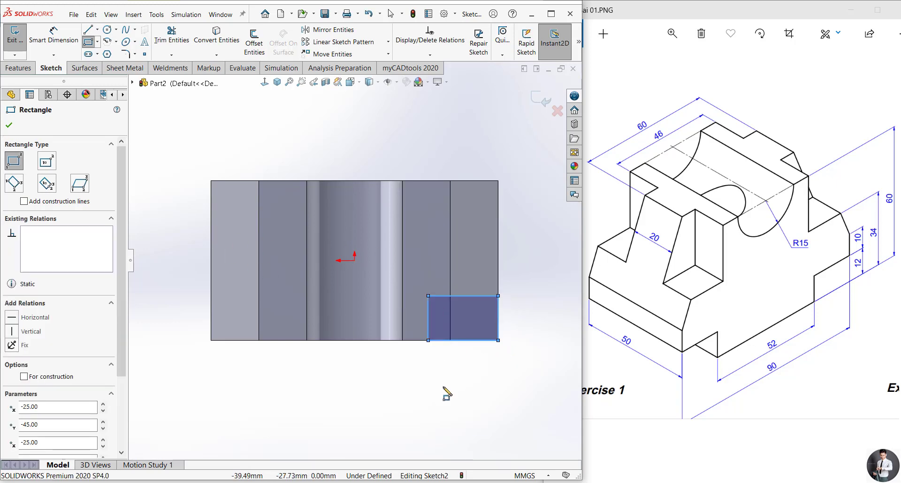
key("Escape")
- Add horizontal and vertical construction lines from the origin to the rectangle's edges
key("l")
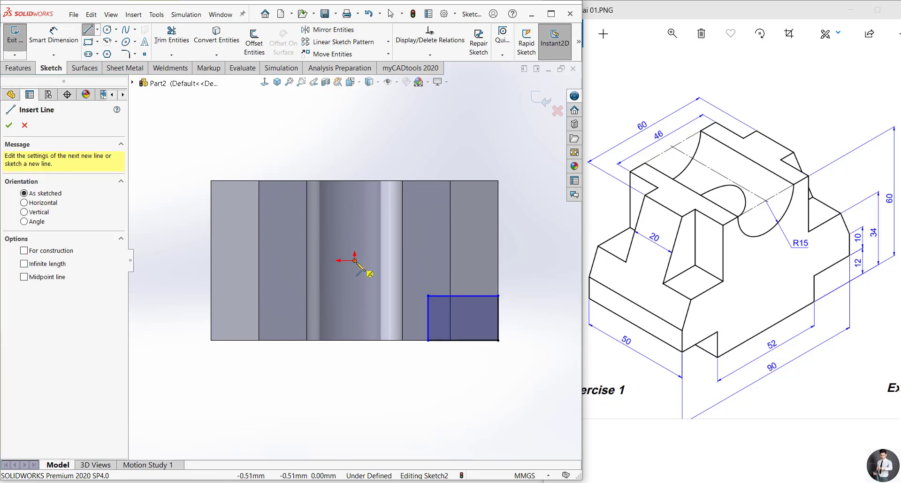
left_click(354, 260)
left_click(402, 260)
key("Escape")
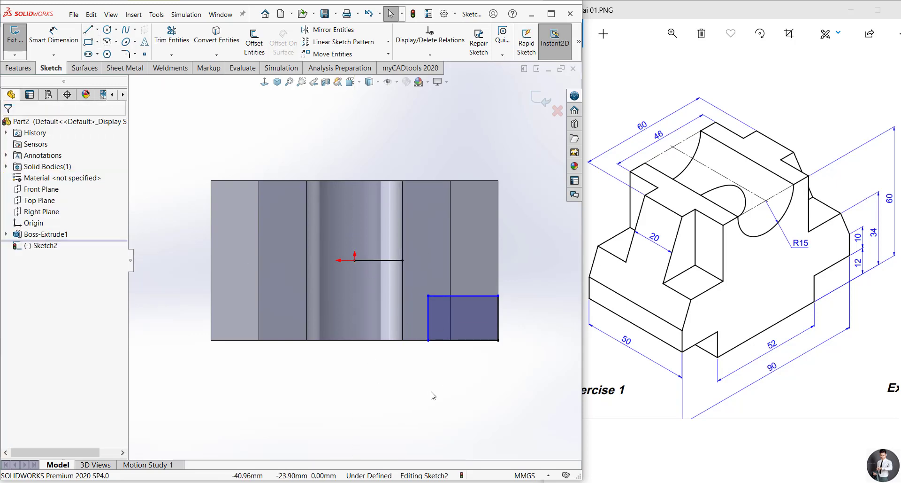
key("l")
left_click(354, 260)
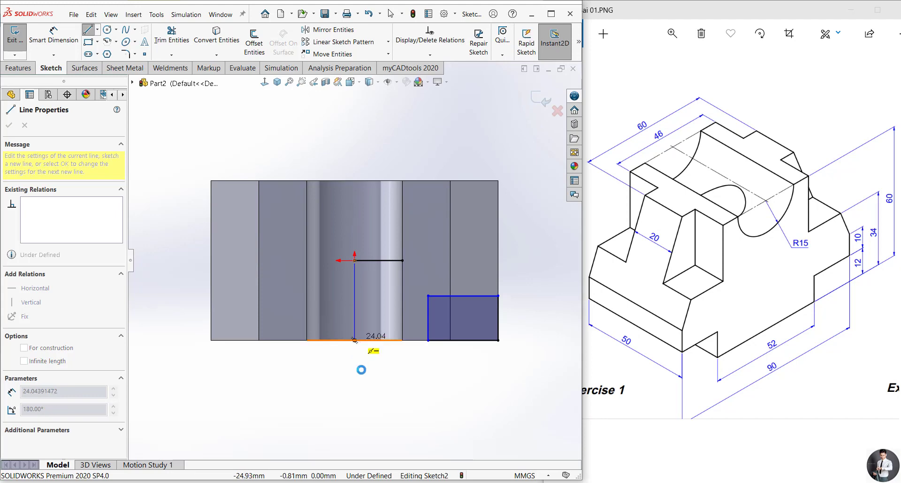
key("Escape")
key("l")
left_click(355, 260)
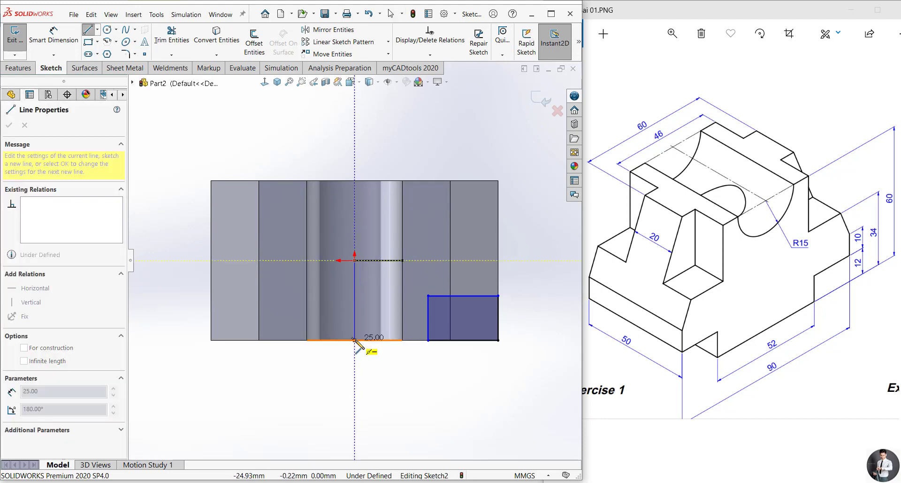
left_click(355, 340)
key("Escape")
left_click_drag(332, 219, 402, 388)
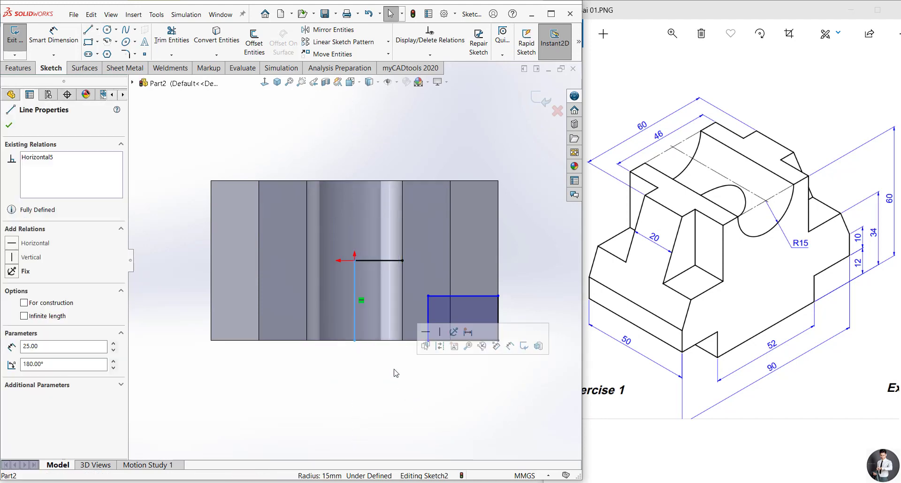
left_click(379, 262, "ctrl")
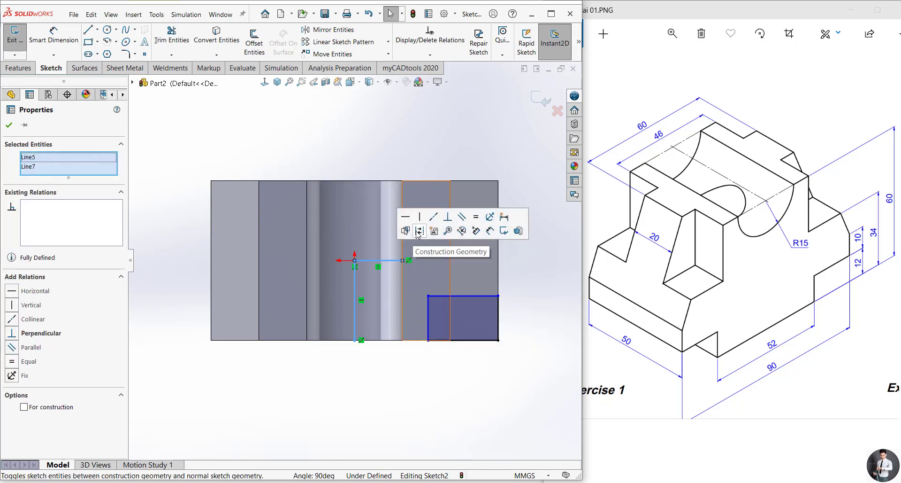
left_click(418, 231)
key("d")
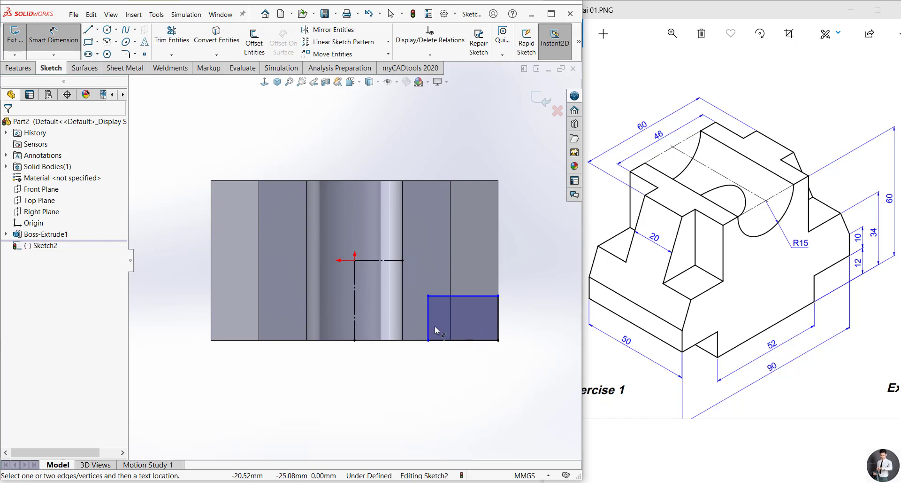
- Dimension the rectangle's left edge 46 mm from the left construction line
left_click(428, 315)
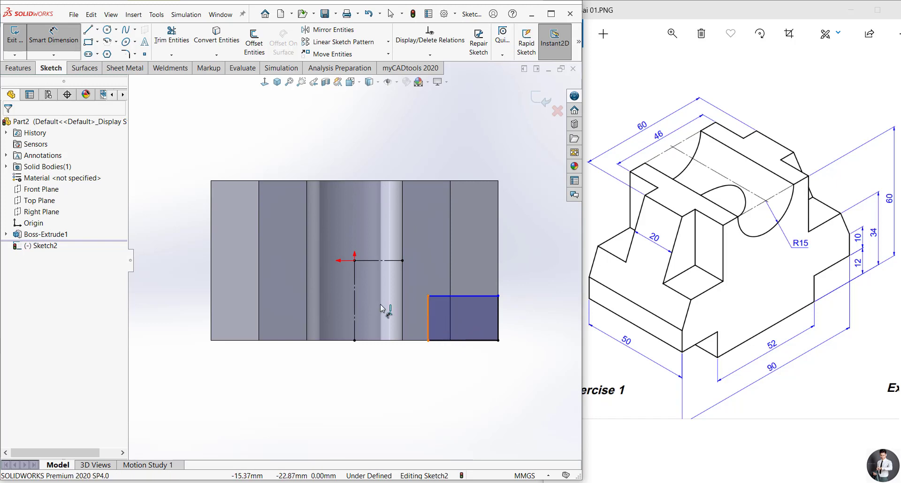
left_click(354, 287)
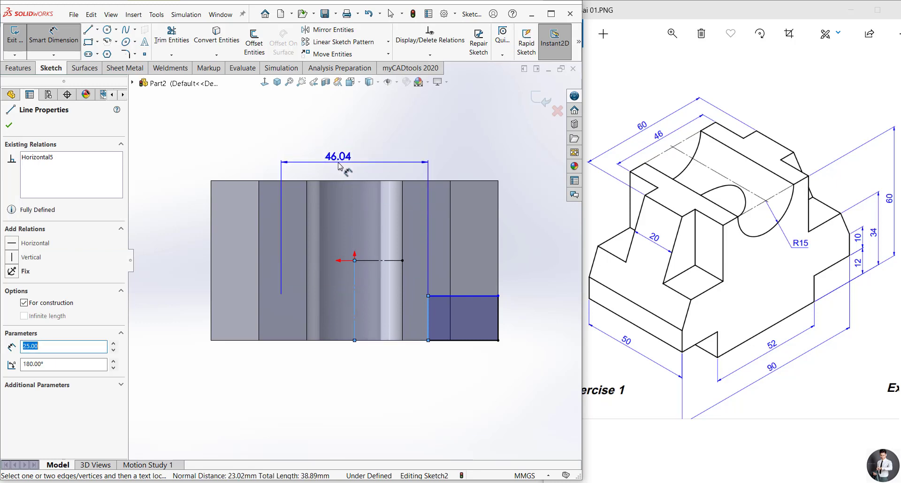
left_click(340, 164)
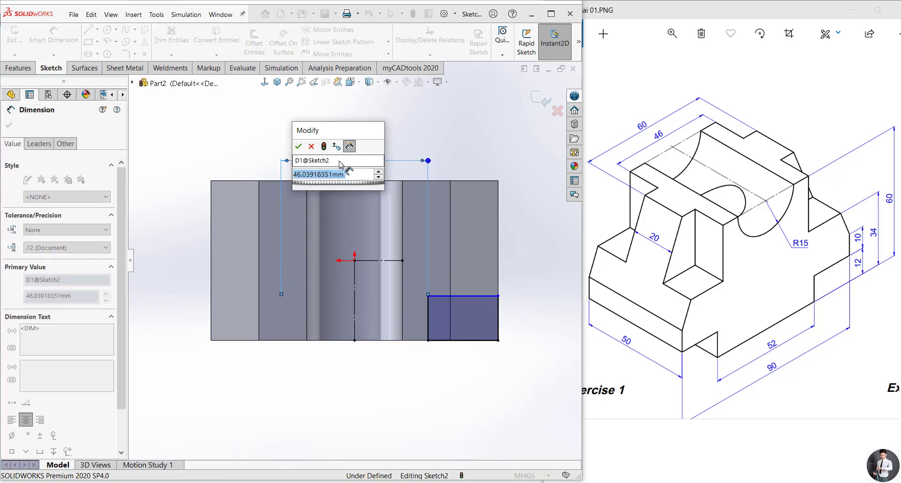
type("46")
key("Return")
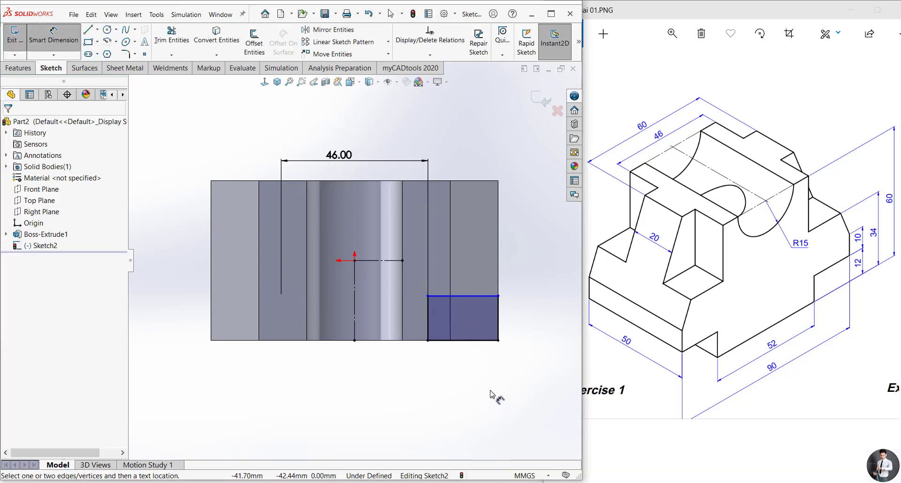
- Undo a stray 11.11 dimension, then place the rectangle's top edge 20 mm from the horizontal centerline
left_click(459, 300)
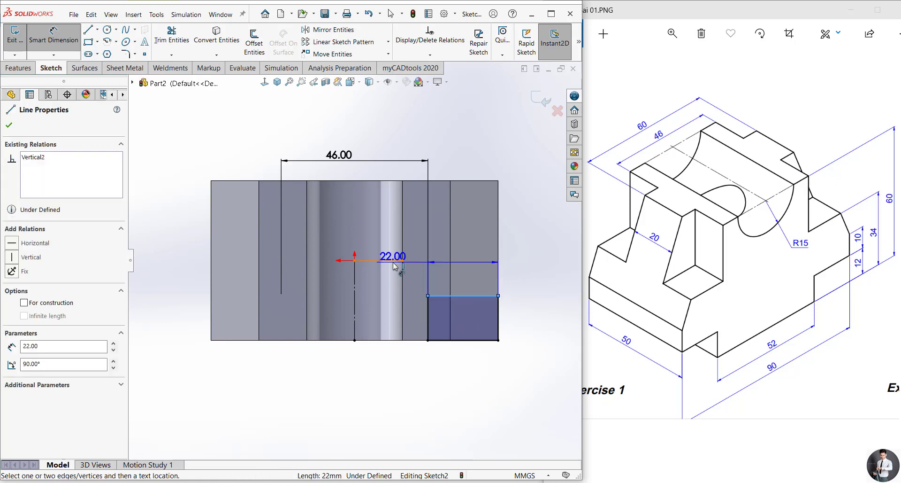
left_click(524, 279)
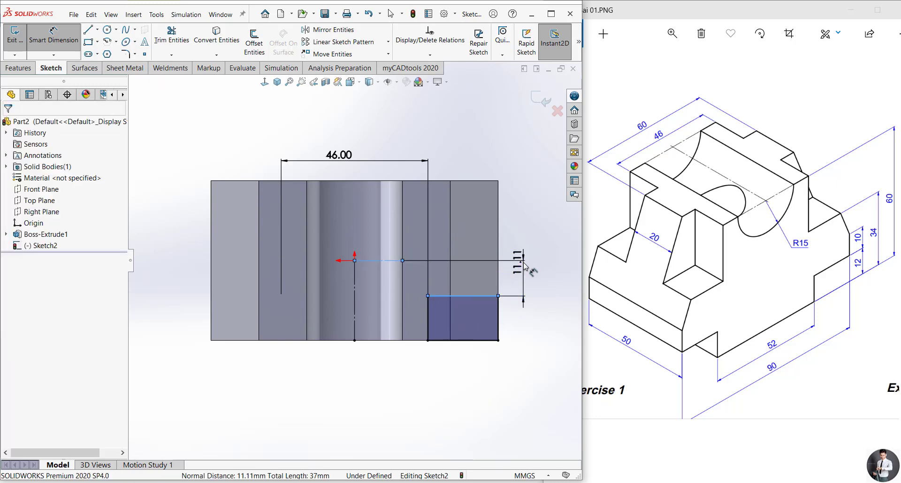
key("Return")
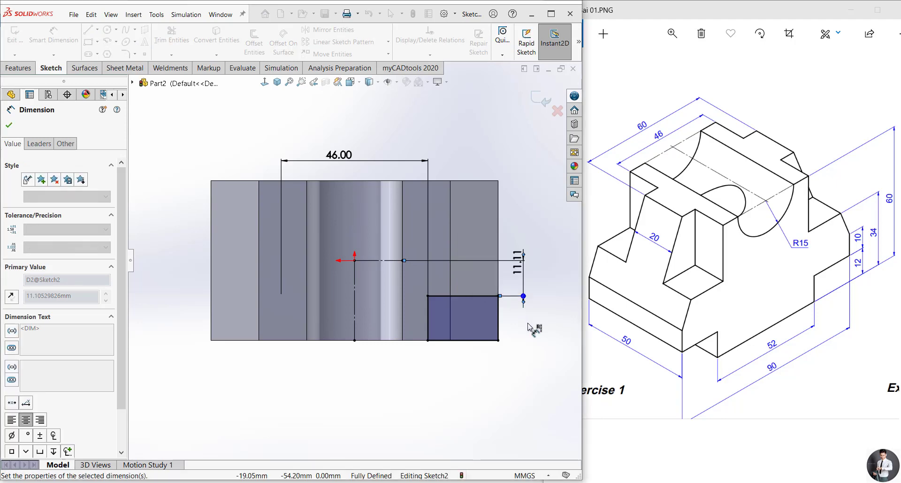
key("ctrl+z")
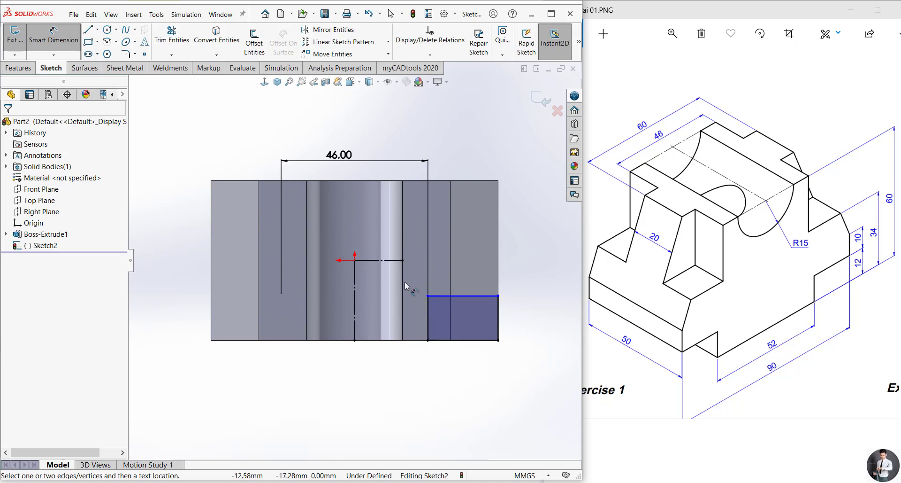
left_click(396, 260)
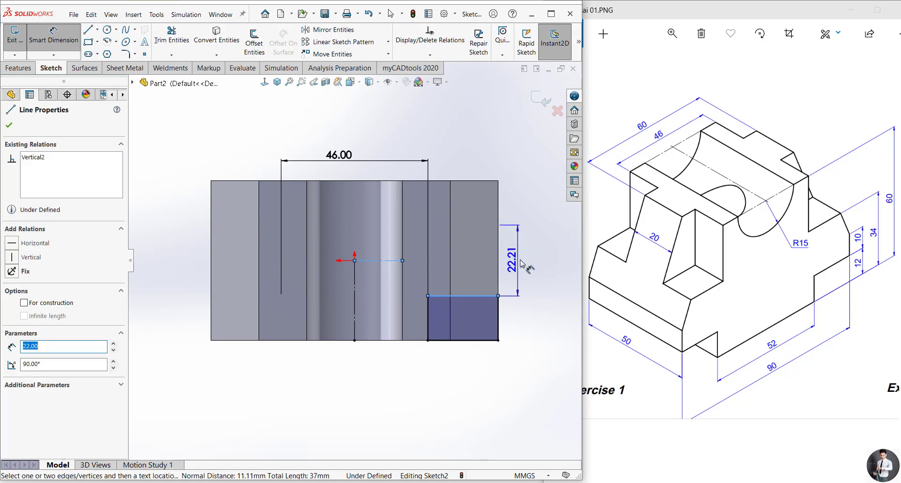
left_click(521, 263)
key("Return")
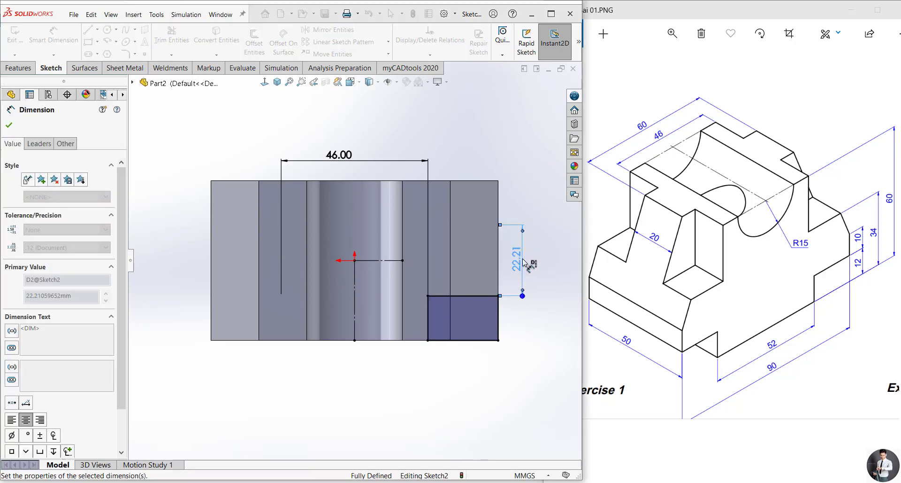
left_click(519, 350)
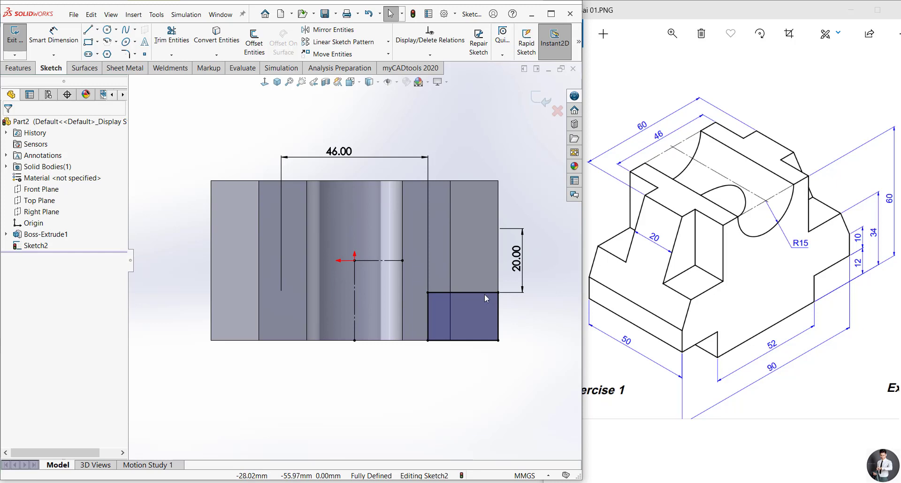
- Check the defined sketch in isometric, return to the front view, and select the corner rectangle
left_click(277, 82)
left_click(279, 96)
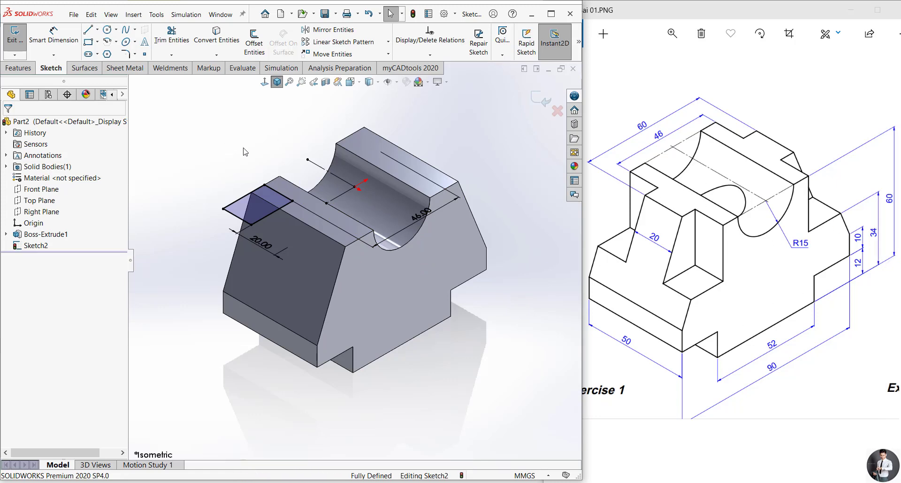
middle_click_drag(240, 155, 315, 335)
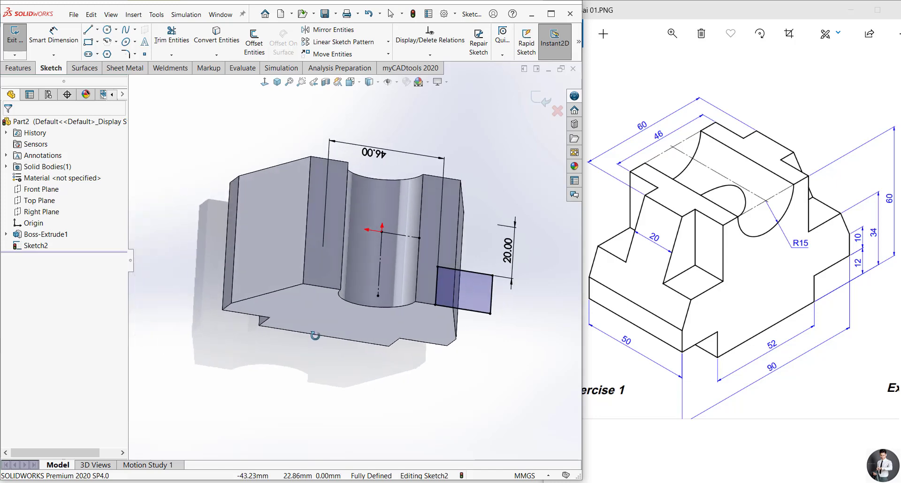
key("space")
left_click(249, 283)
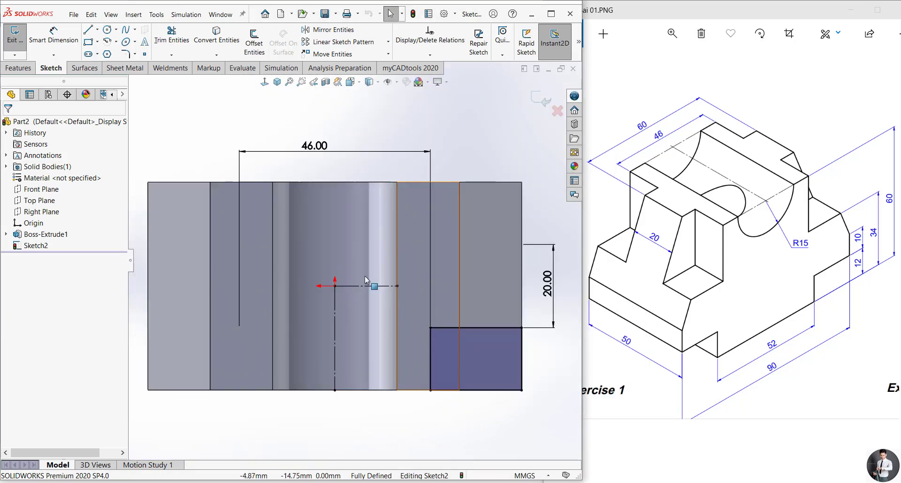
scroll(399, 319, "up", 3)
scroll(505, 375, "down", 3)
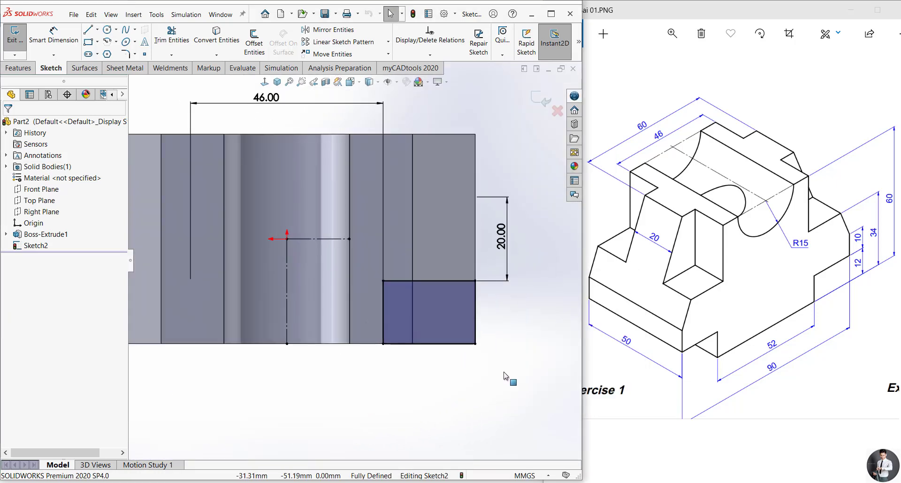
left_click_drag(503, 371, 370, 269)
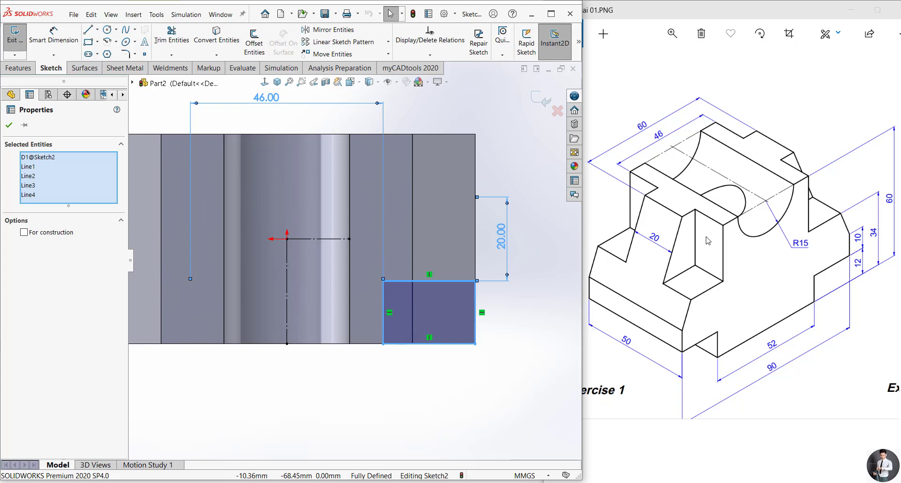
- Mirror the corner rectangle across the horizontal centerline
mouse_move(504, 377)
left_mouse_down()
mouse_move(339, 215)
mouse_move(316, 171)
left_mouse_up()
left_click(329, 30)
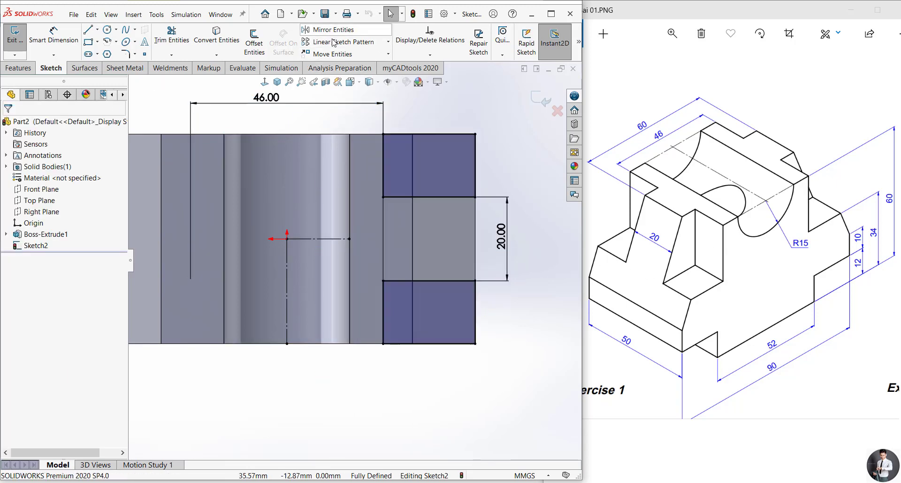
scroll(355, 261, "up", 1)
- Mirror both right-side rectangles across the vertical centerline to fill all four corners
left_click_drag(488, 384, 369, 119)
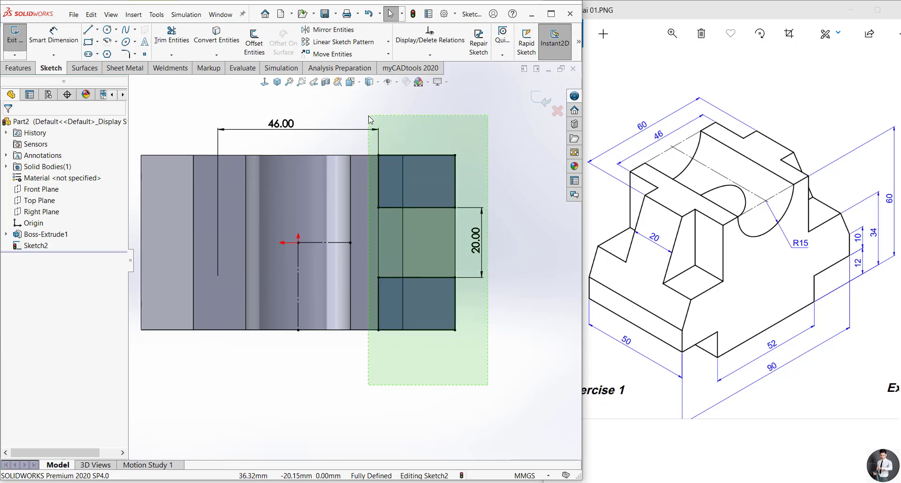
left_click(298, 269, "ctrl")
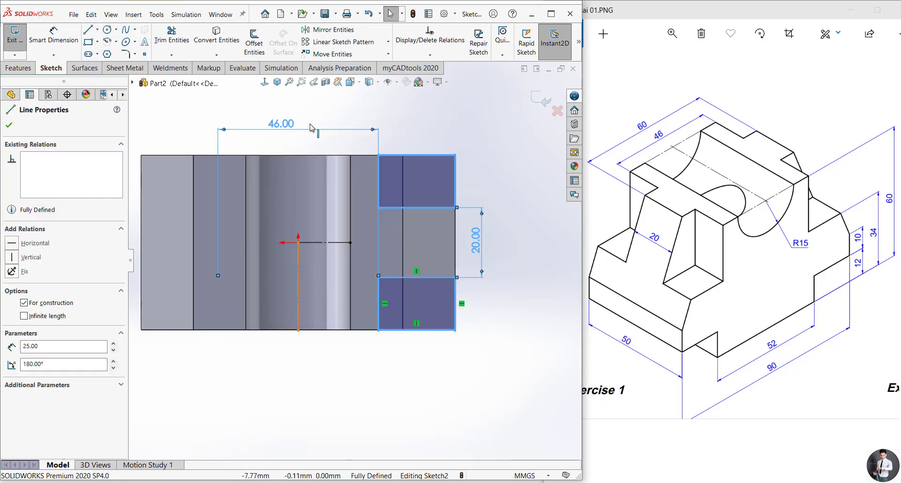
left_click(329, 30)
key("f")
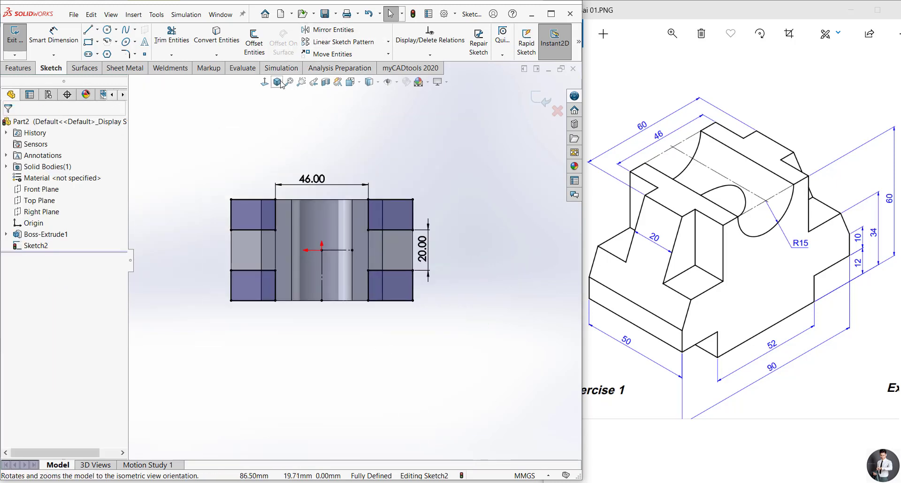
left_click(280, 83)
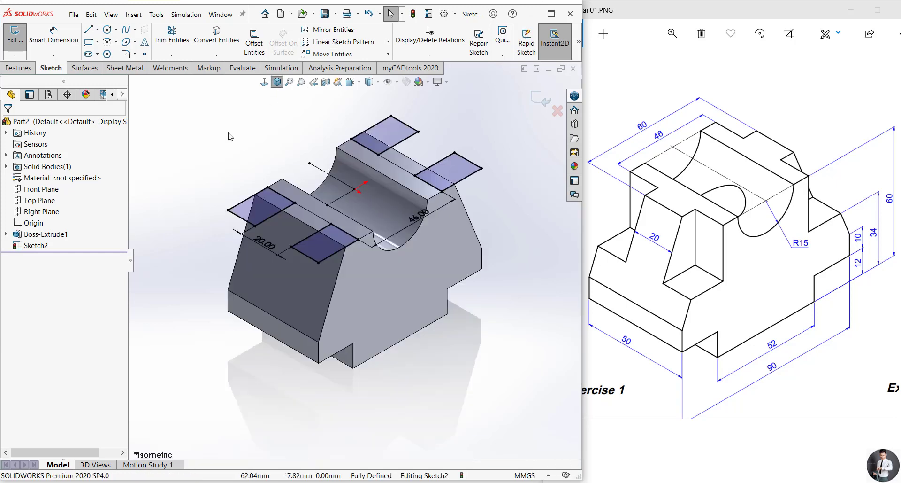
left_click(18, 67)
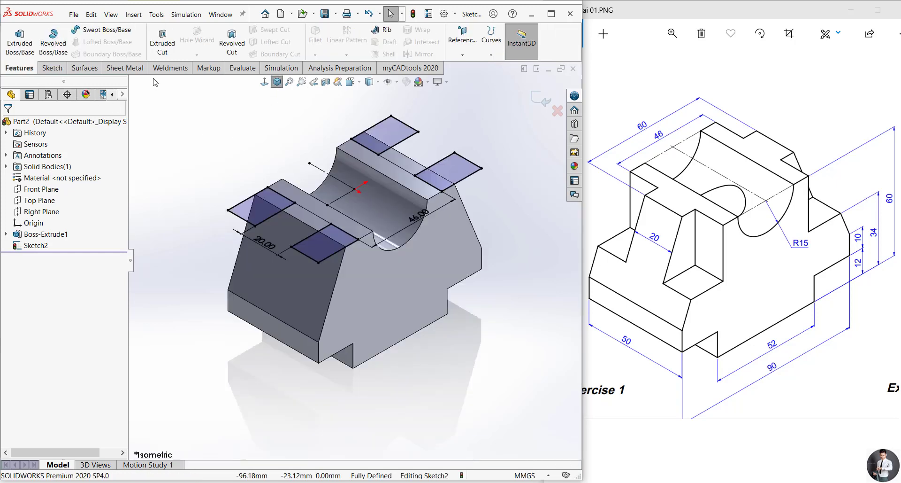
- Start an Extruded Cut of the four corner rectangles and drag its Blind depth to 60 mm
left_click(163, 43)
left_click(276, 83)
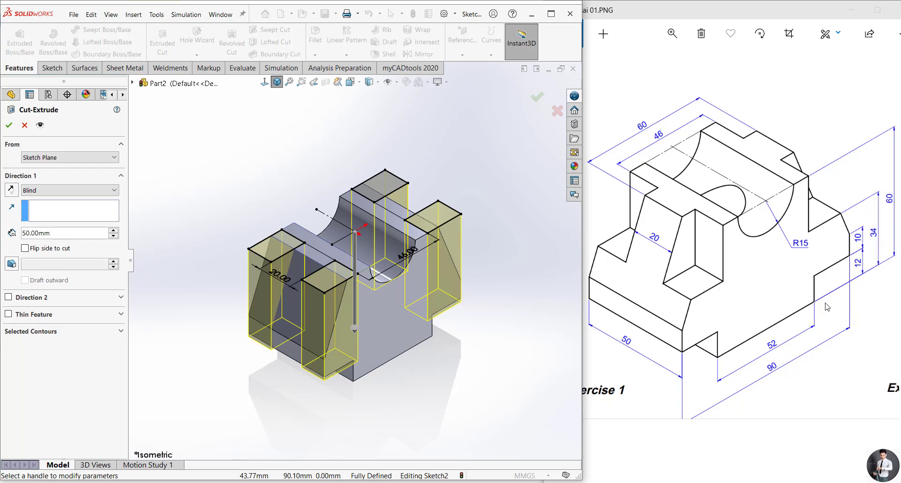
left_click(68, 191)
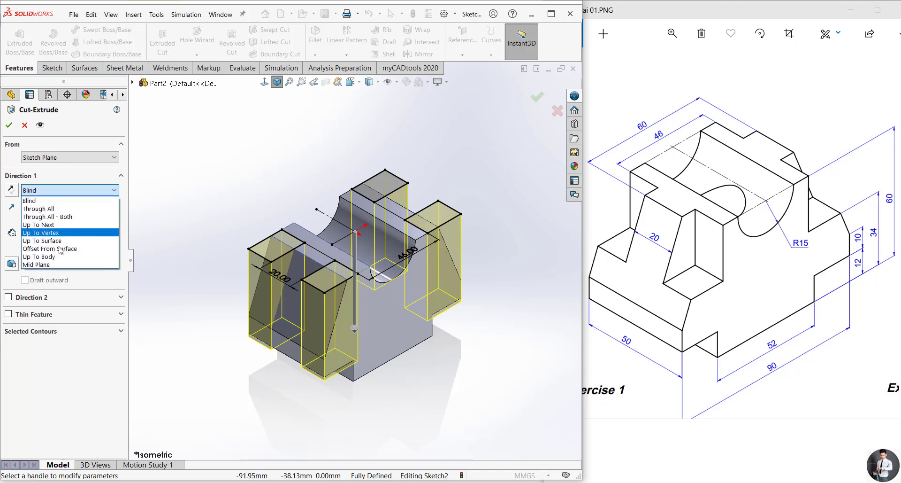
left_click(60, 248)
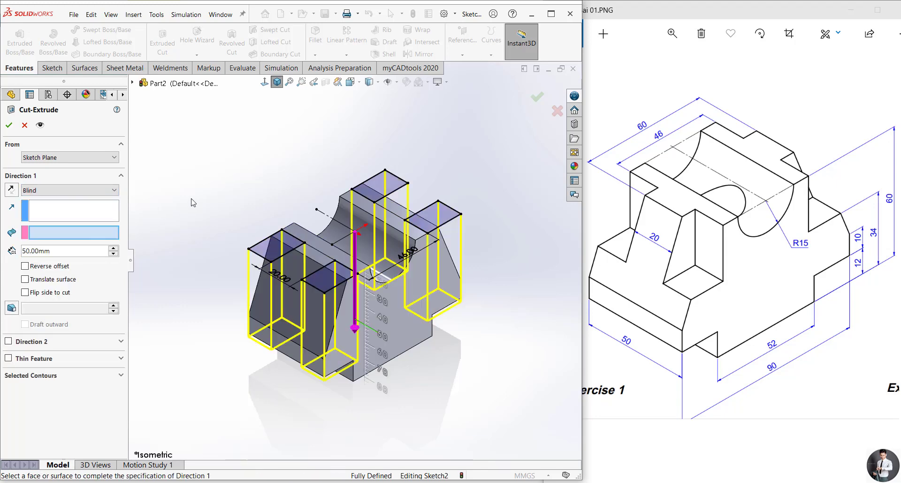
mouse_move(191, 201)
middle_mouse_down()
mouse_move(382, 205)
mouse_move(370, 371)
mouse_move(347, 366)
middle_mouse_up()
type("60")
left_click(364, 381)
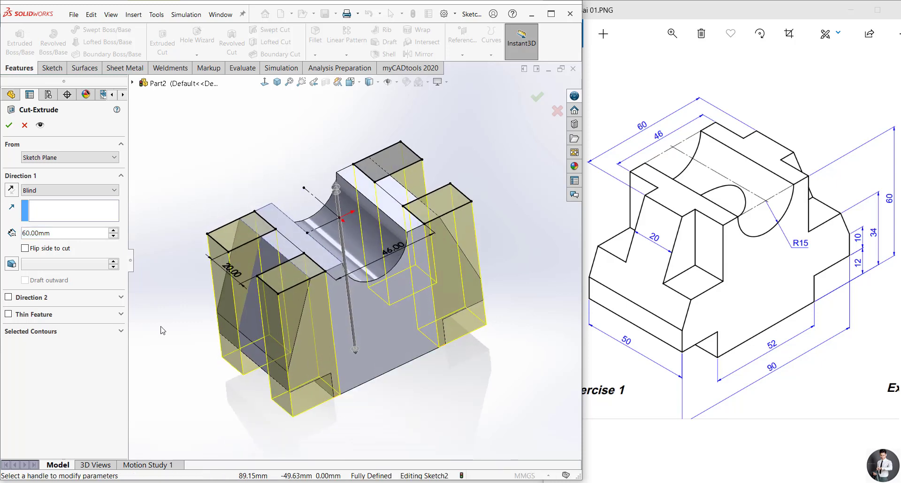
double_click(61, 234)
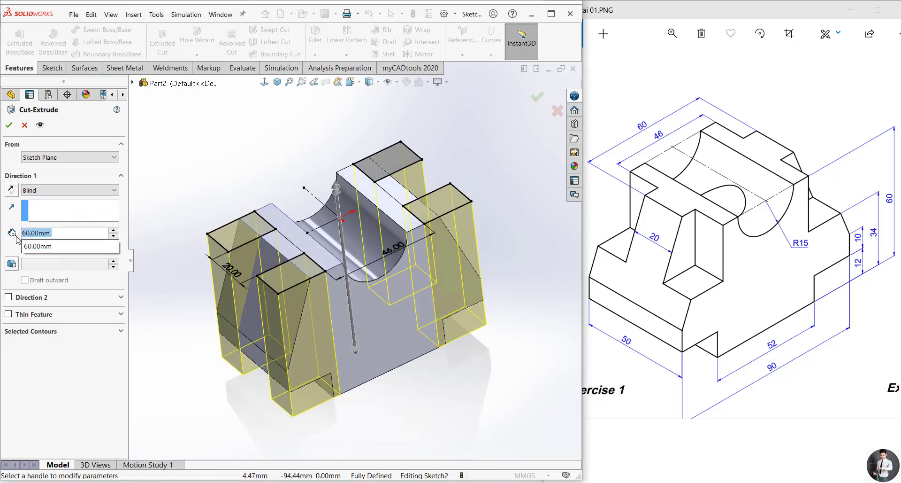
- Set the cut's end condition to Offset From Surface, referencing the part's bottom face
left_click(61, 190)
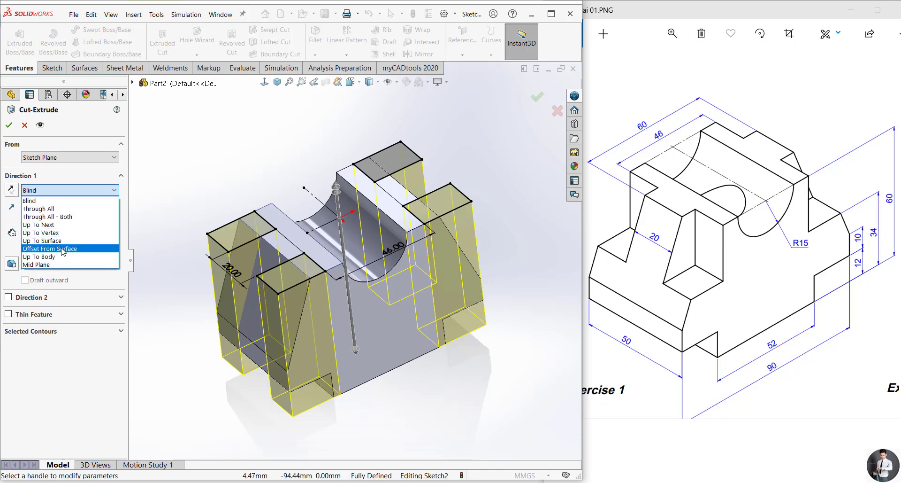
left_click(50, 248)
left_click(69, 190)
left_click(70, 201)
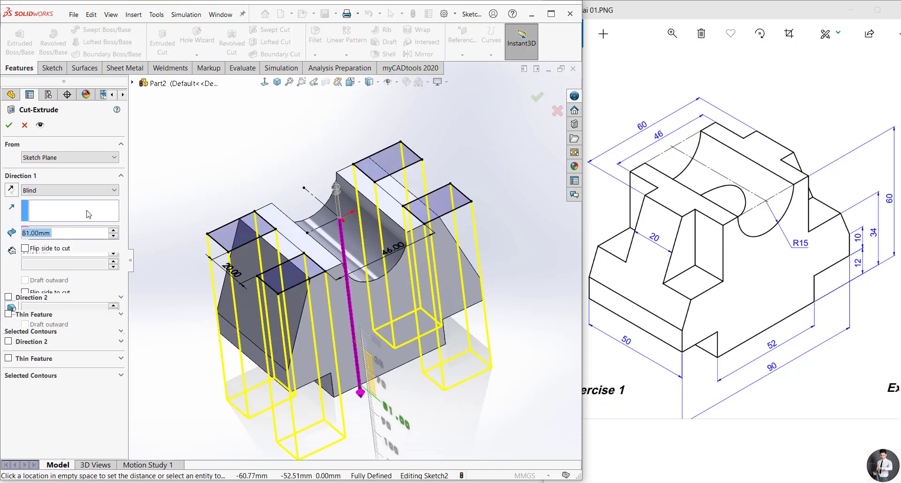
left_click(70, 190)
left_click(69, 247)
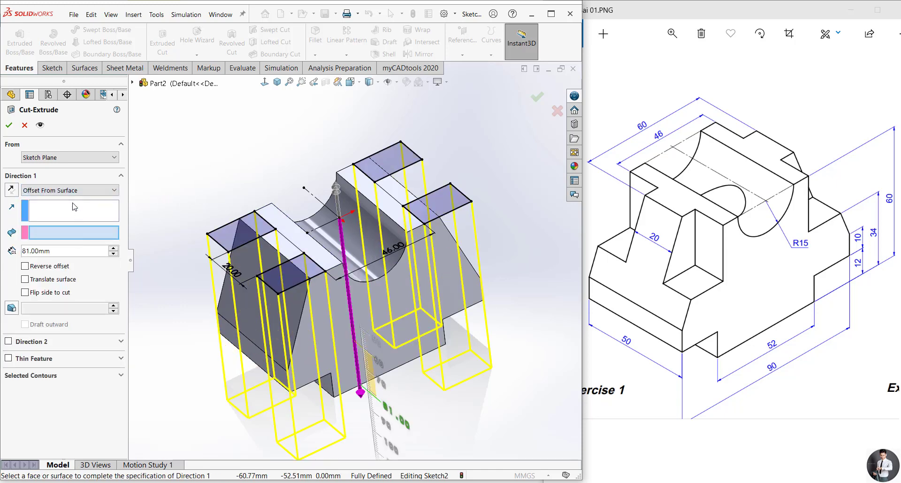
left_click(72, 203)
left_click(71, 234)
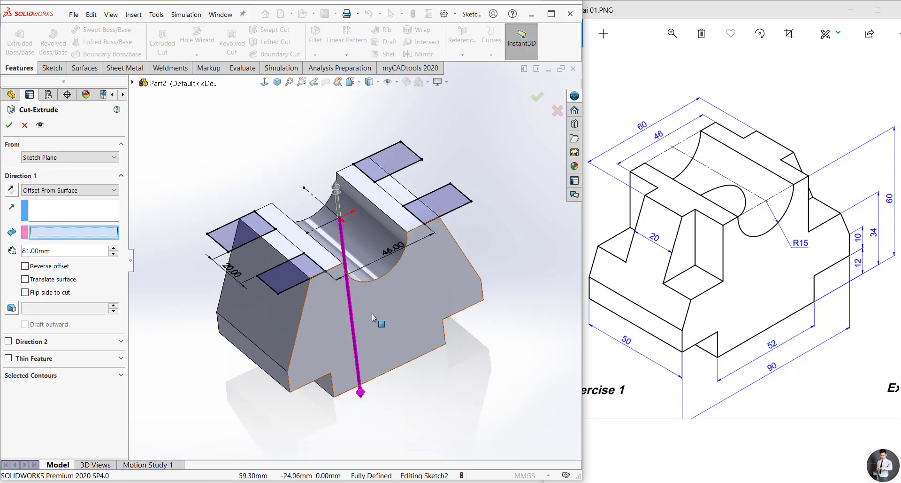
middle_click_drag(372, 314, 388, 330)
left_click(388, 330)
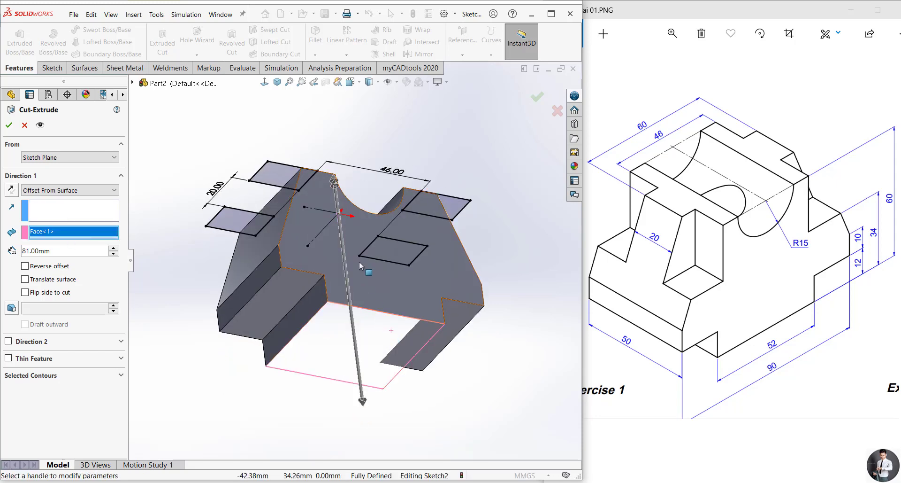
key("ctrl+7")
left_click(278, 82)
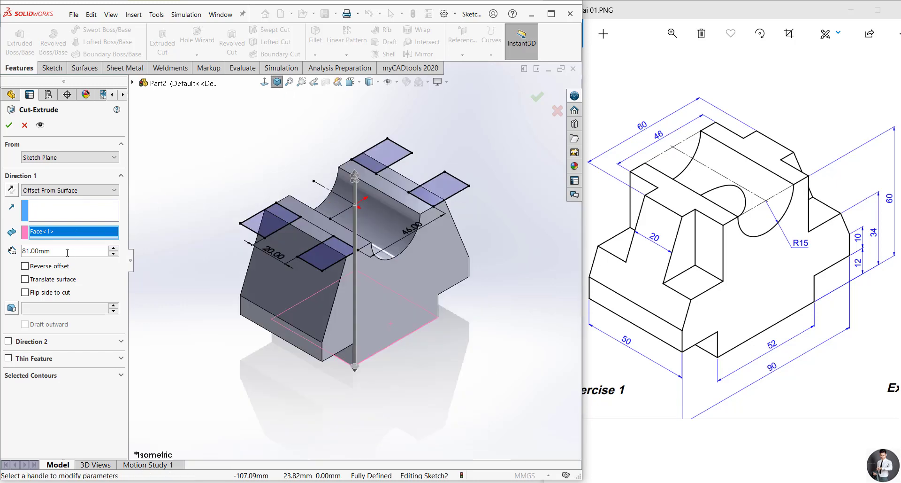
- Change the offset to 34 mm and finish the corner notch cut
double_click(34, 251)
type("3")
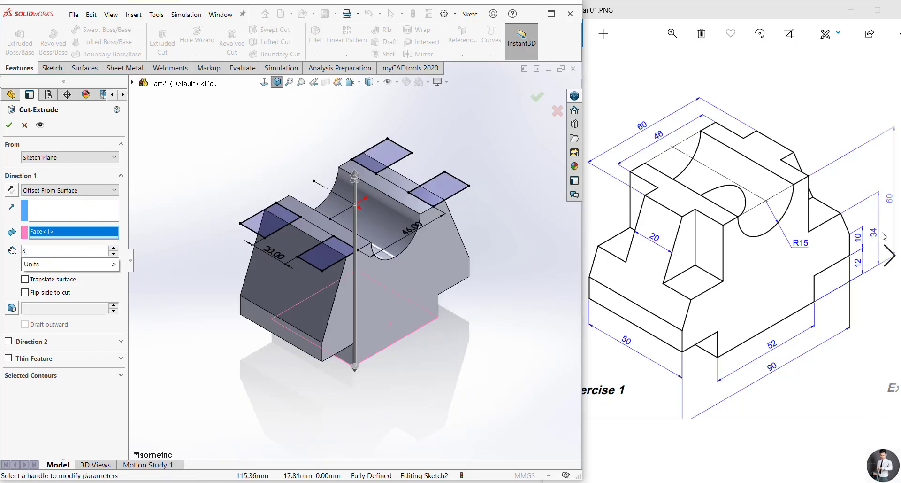
type("4")
key("Return")
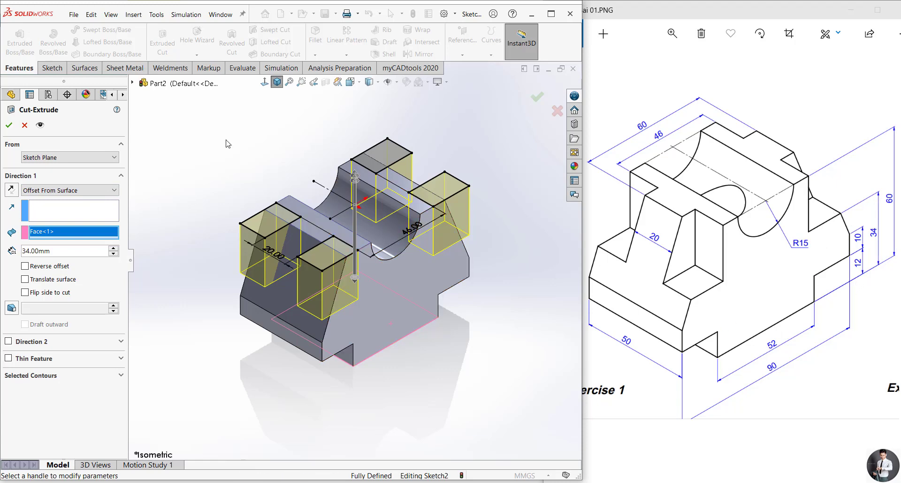
left_click(8, 125)
key("ctrl+7")
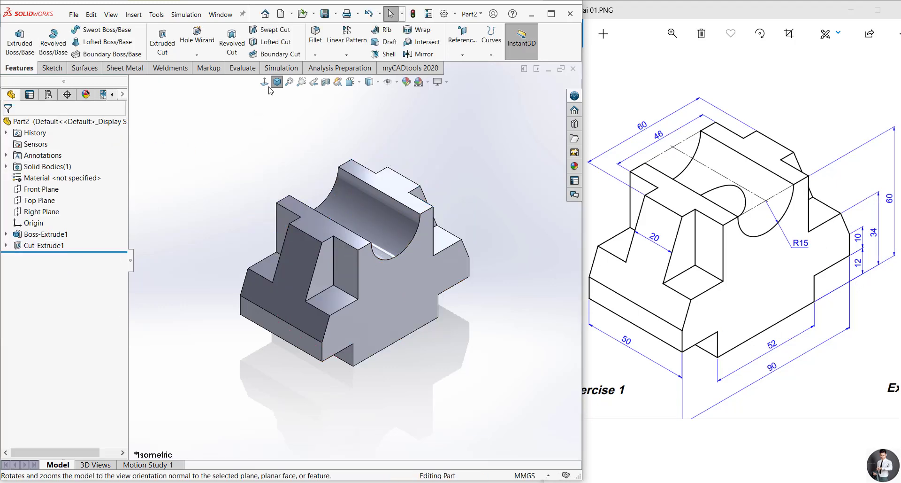
middle_click_drag(388, 300, 374, 281)
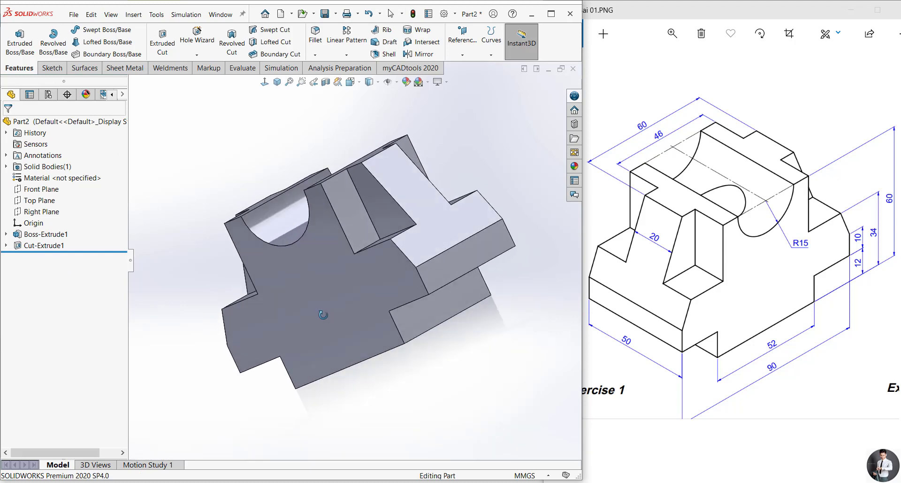
key("ctrl+7")
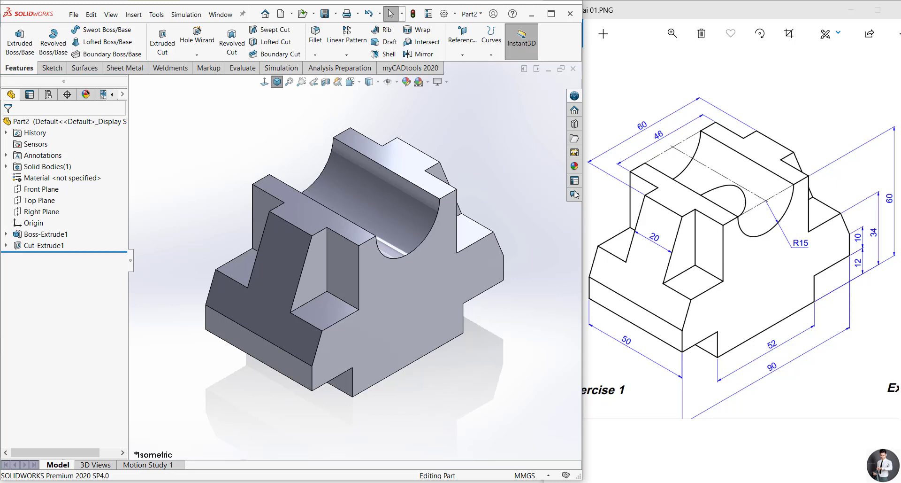
left_click(783, 140)
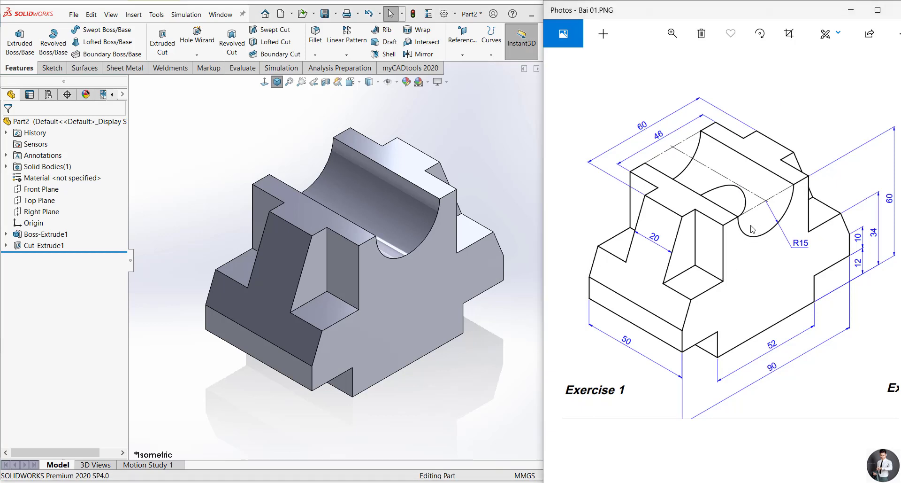
left_click(307, 112)
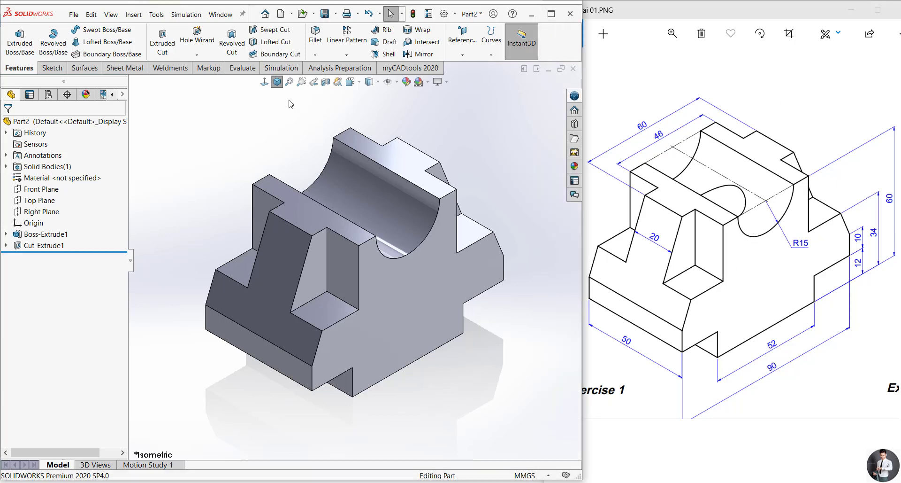
- Start a sketch on the top face and draw a circle centred on the origin
left_click(295, 218)
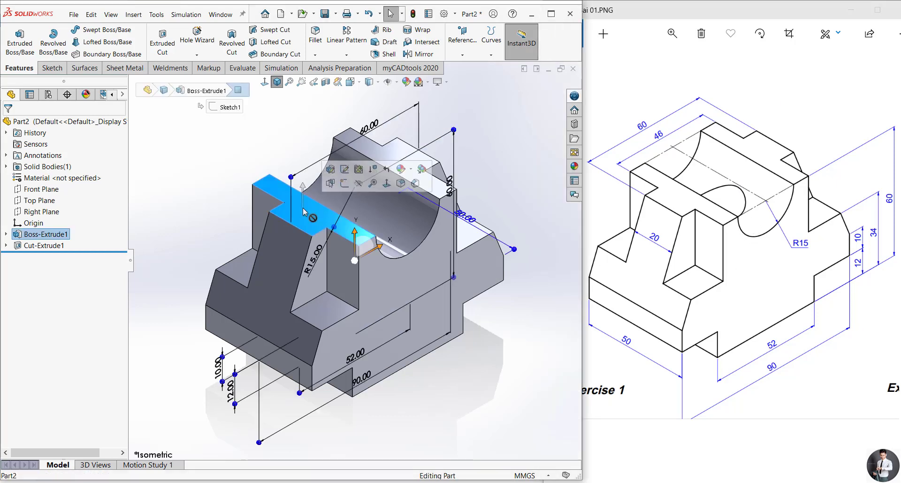
left_click(345, 183)
right_click_drag(362, 261, 370, 262)
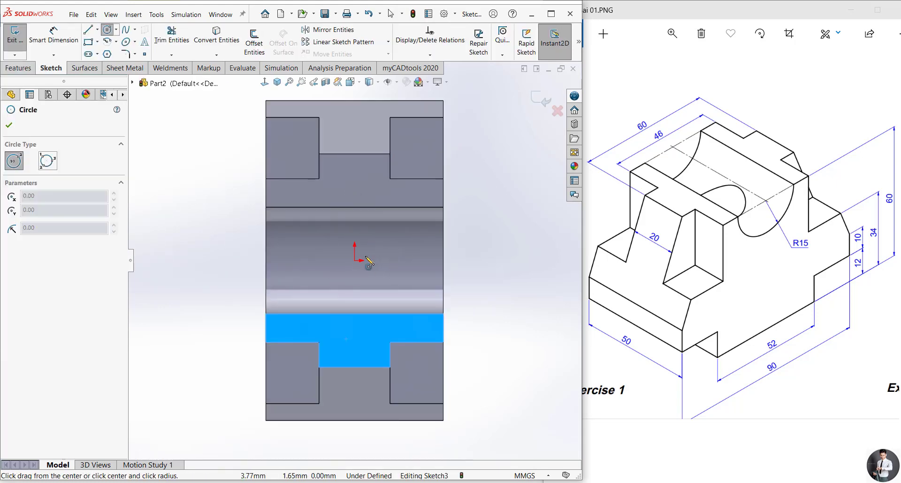
left_click(355, 260)
left_click(372, 243)
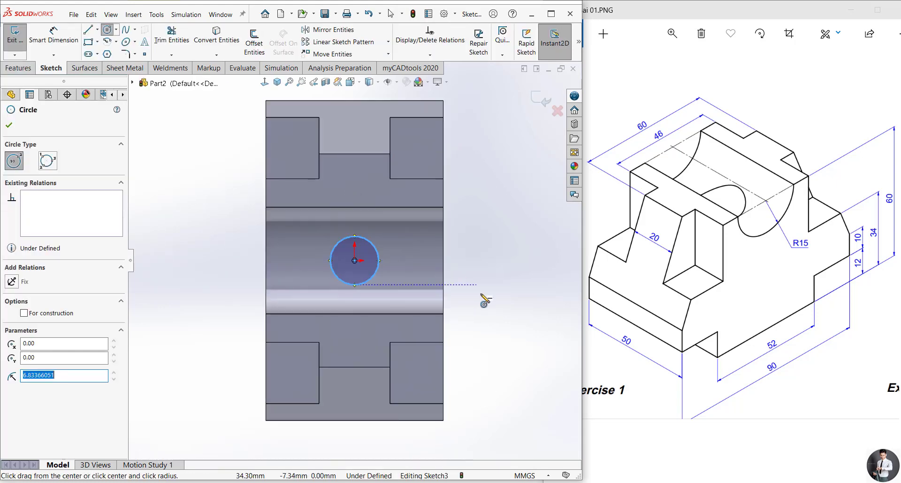
- Dimension the circle's diameter to 20 mm and view the part isometrically
right_click_drag(485, 300, 478, 263)
left_click(379, 263)
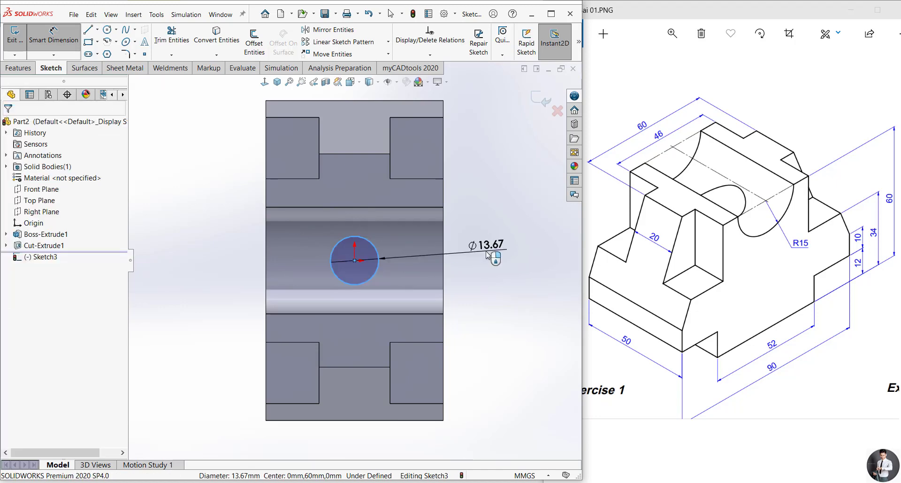
left_click(486, 251)
type("20")
key("Return")
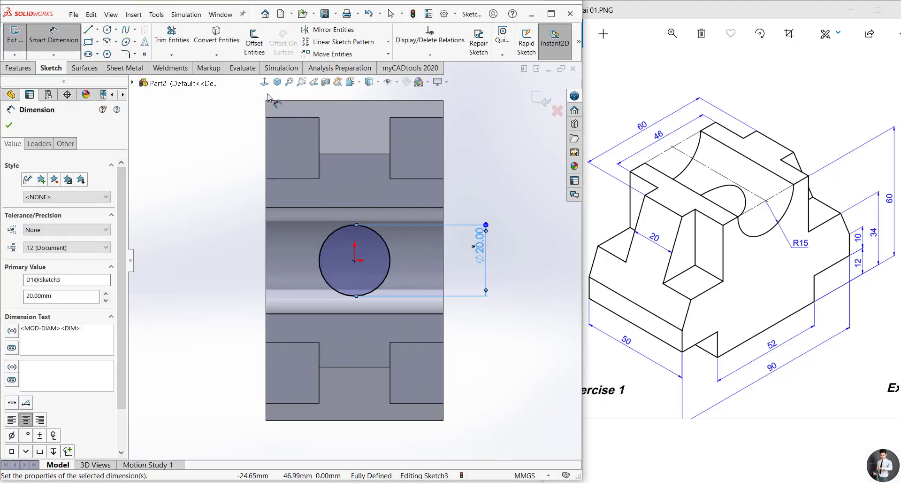
key("Escape")
key("ctrl+7")
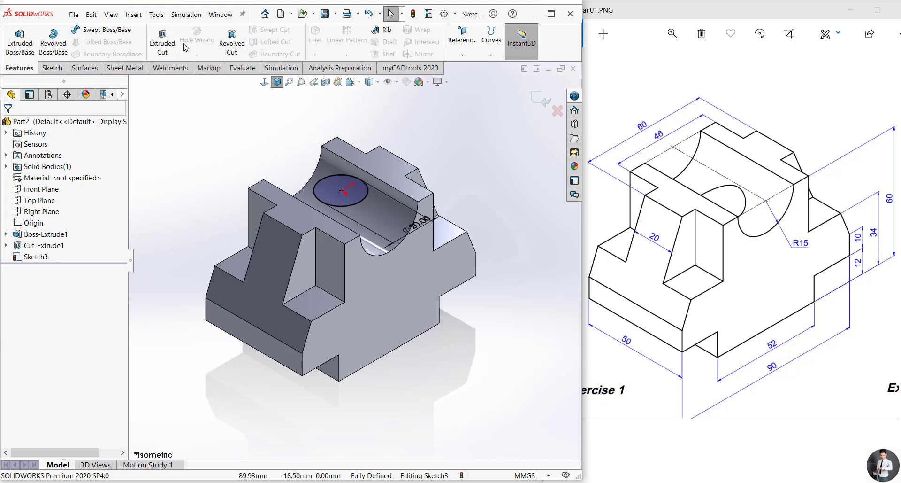
- Cut the Ø20 circle with a Through All end condition to bore the hole
left_click(162, 43)
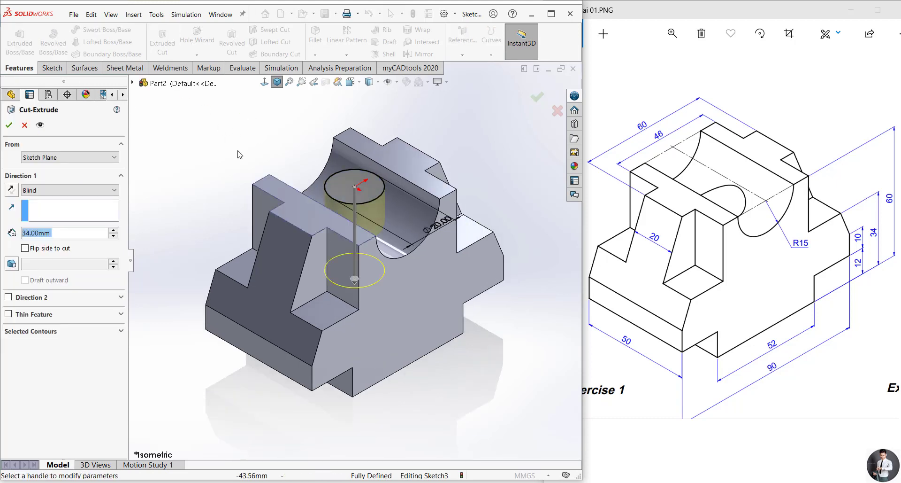
left_click(79, 191)
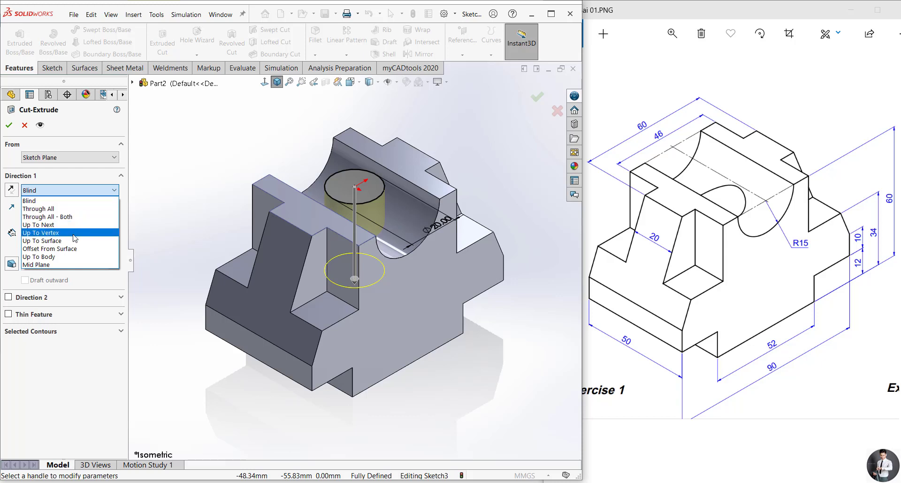
left_click(42, 209)
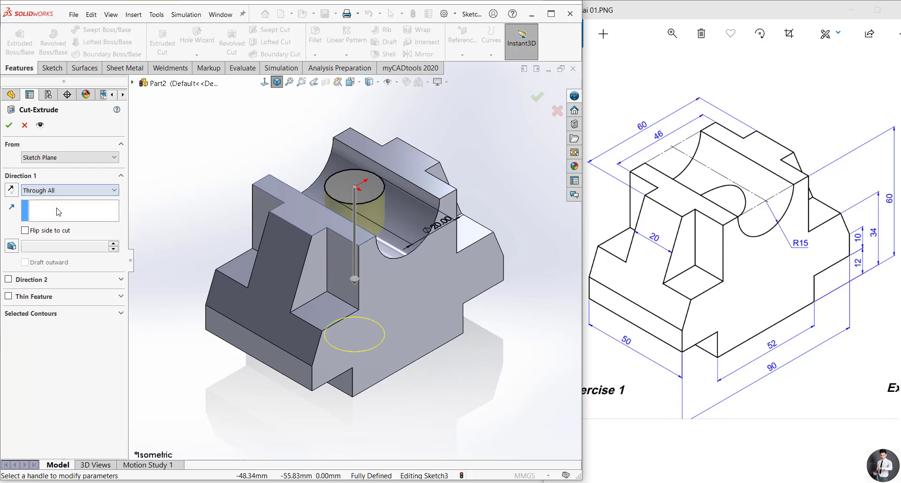
left_click(9, 125)
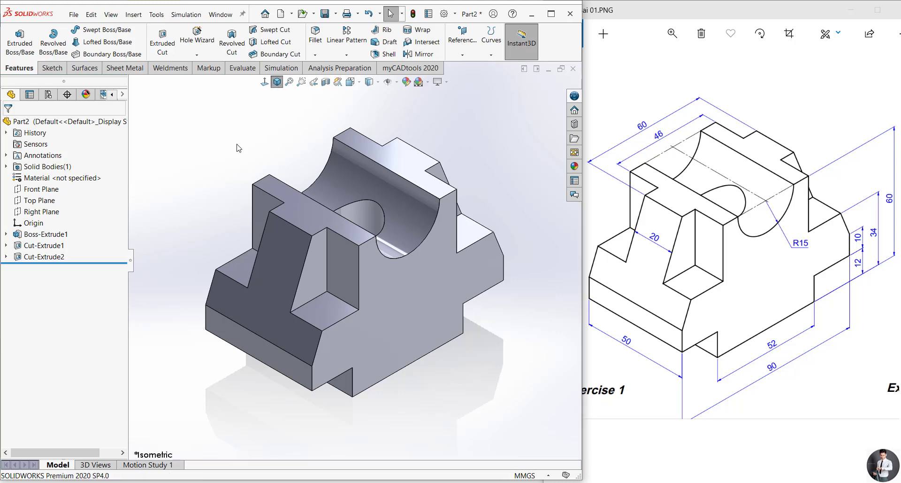
- Switch the scene to Plain White and compare the finished part with the Exercise 1 drawing
left_click(425, 83)
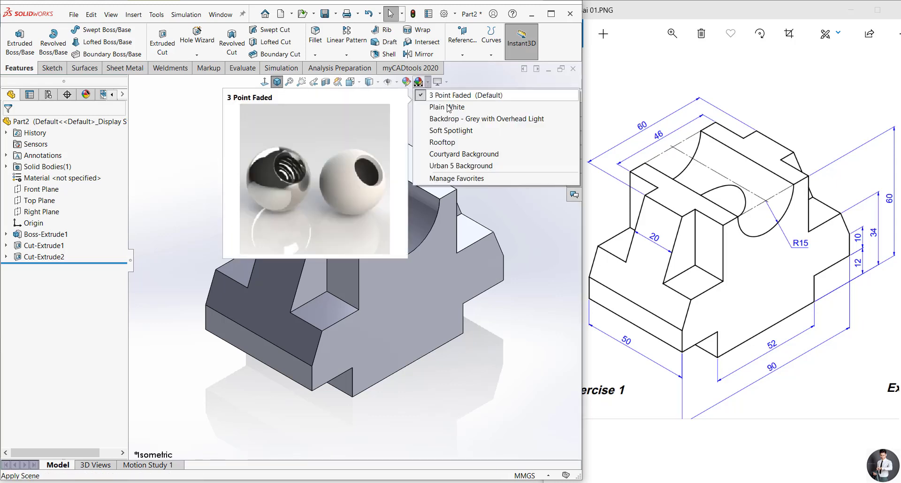
left_click(438, 102)
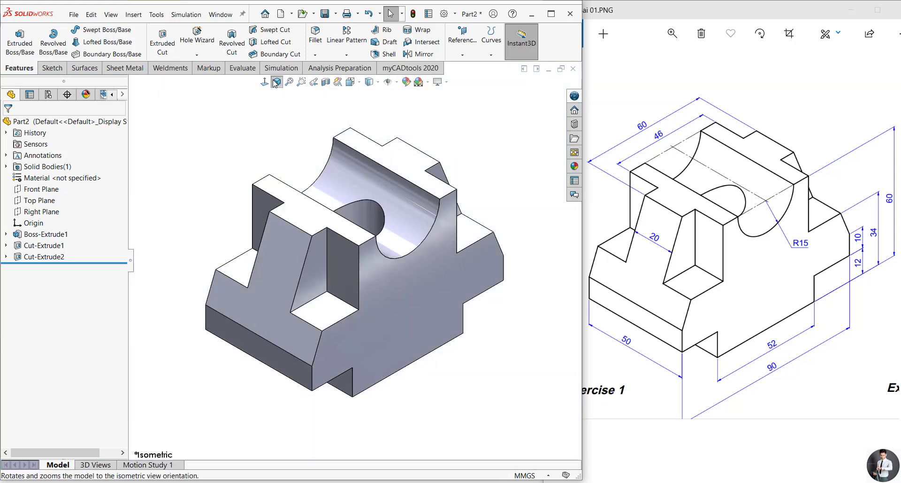
left_click(731, 75)
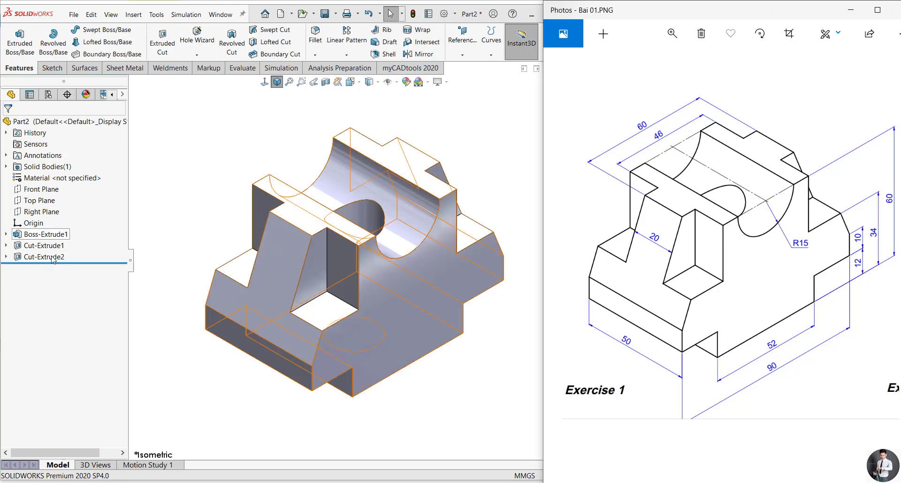
left_click(231, 155)
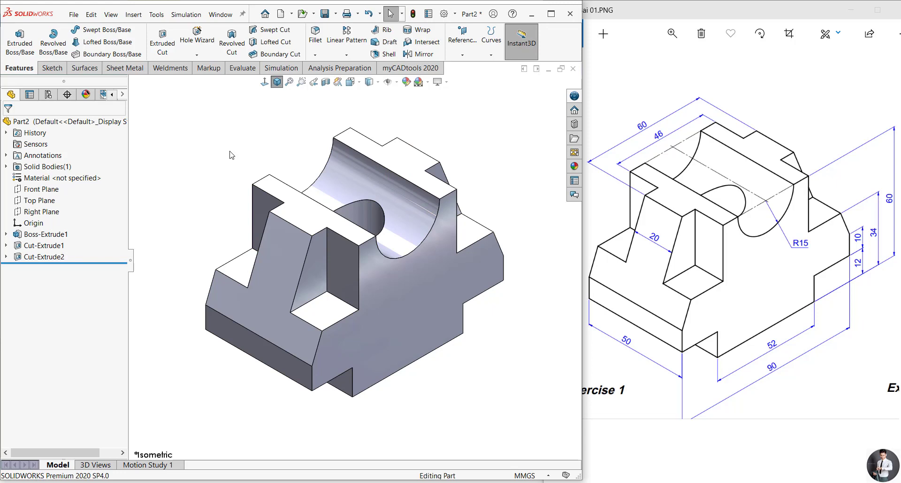
key("z")
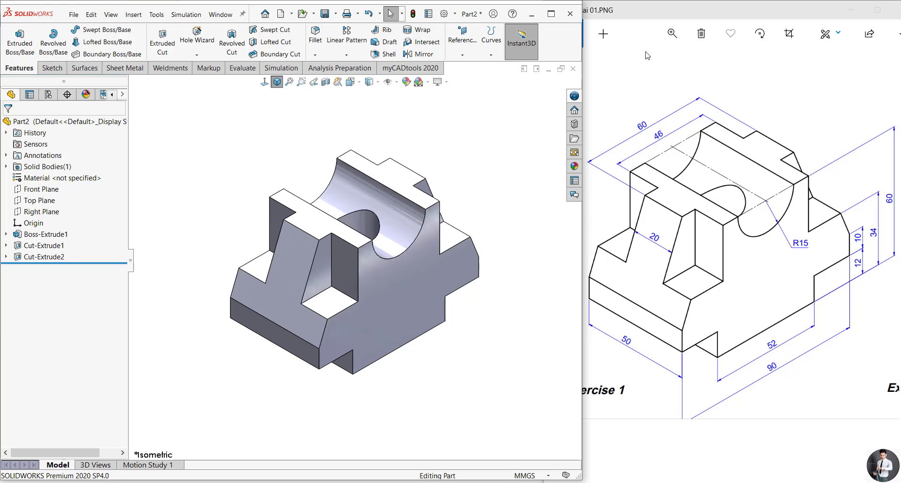
key("ctrl+7")
left_click(749, 66)
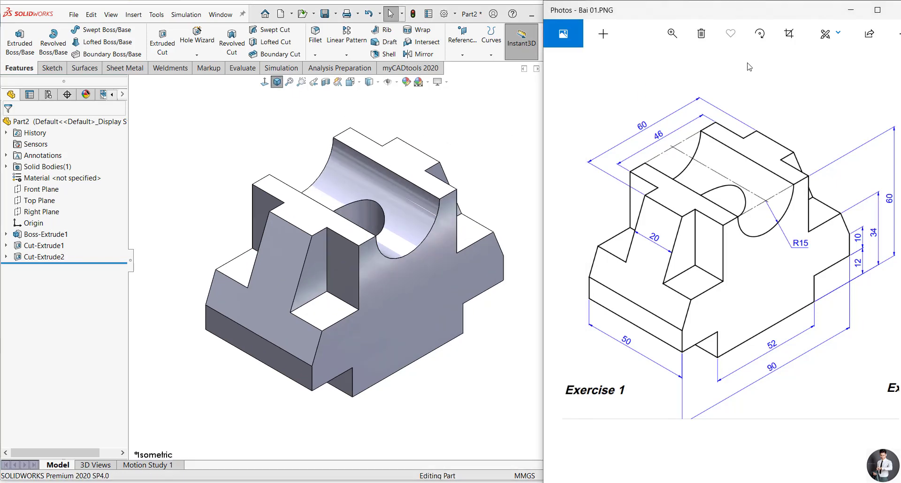